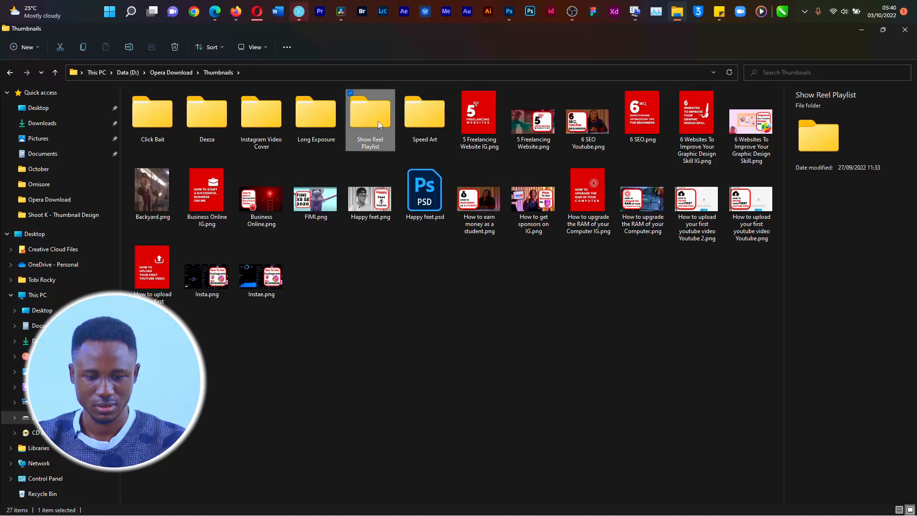
Step: Look through the example thumbnails in the Show Reel Playlist folder and the first few Graded JPG shoot photos
double_click(378, 121)
double_click(175, 125)
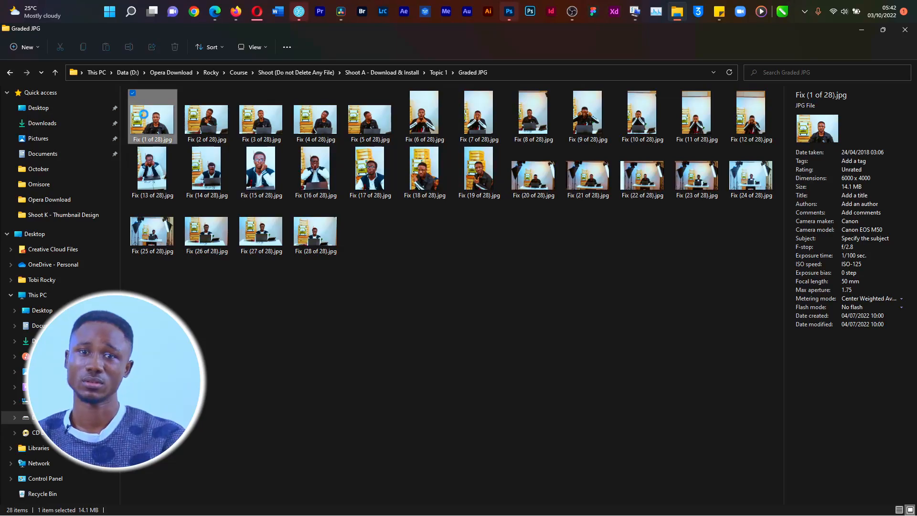
double_click(145, 117)
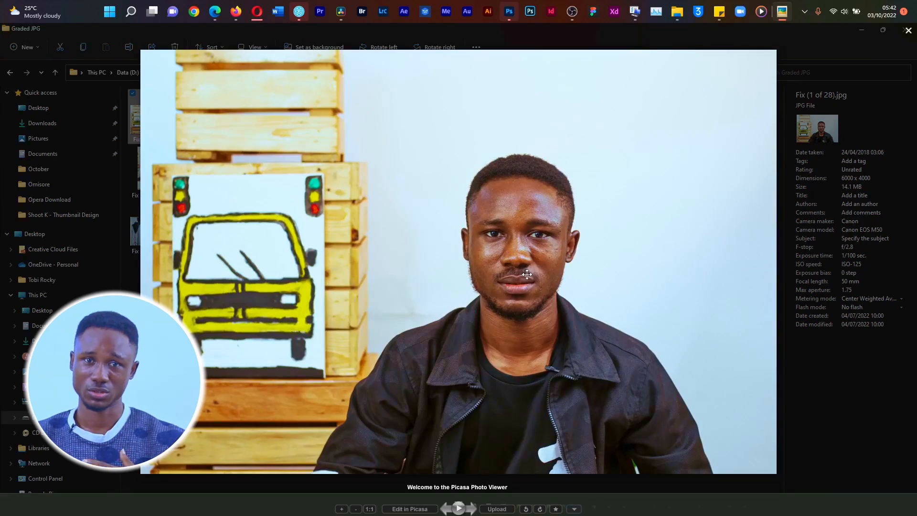
key("Right")
key("Right")
key("Right")
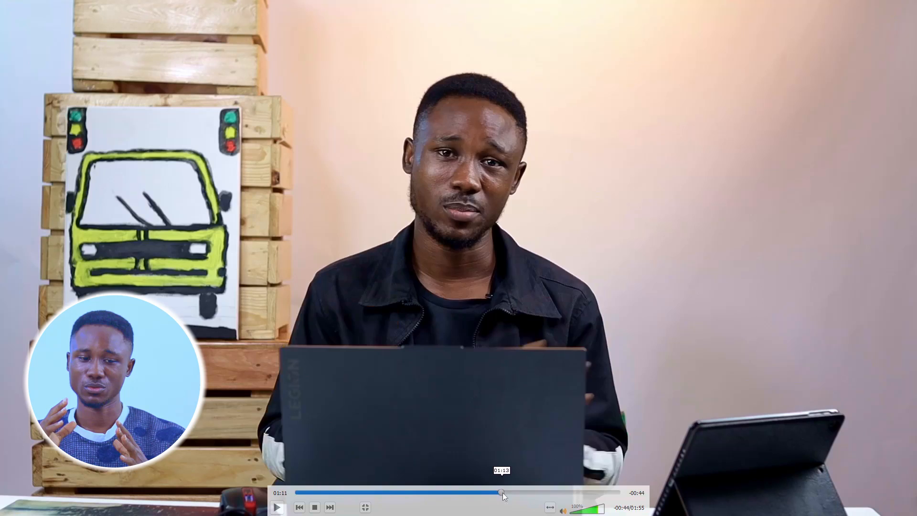
Step: Skip the MVI_2612.MP4 video ahead to about 1:20, leave full screen, and switch to Photoshop to paste the frame
left_click_drag(502, 492, 524, 492)
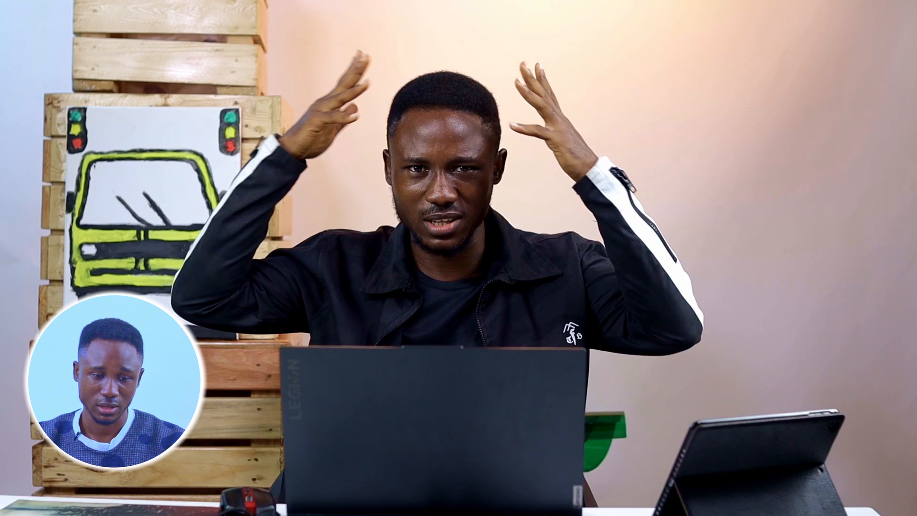
double_click(680, 428)
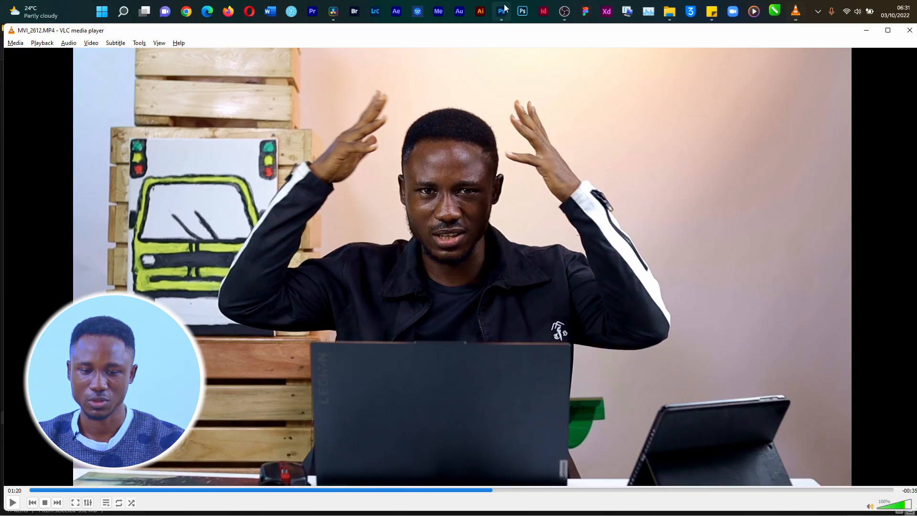
left_click(502, 11)
key("ctrl+v")
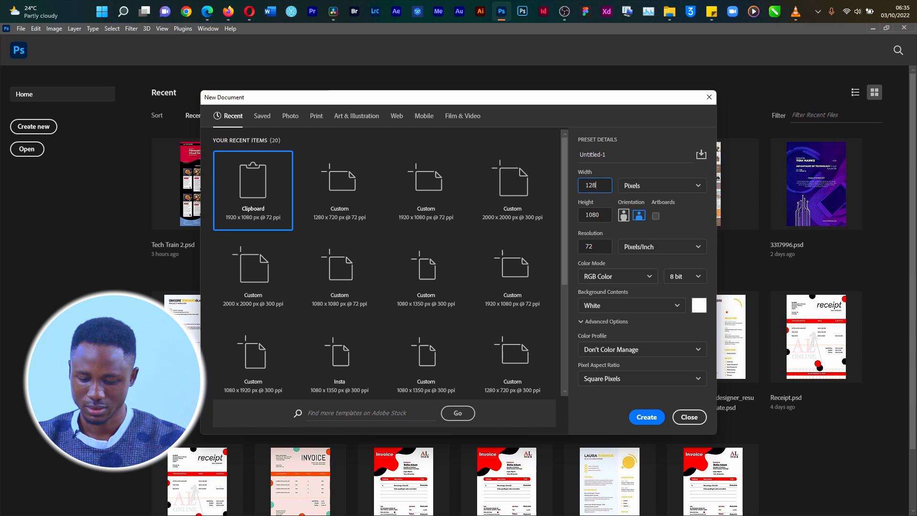
Step: Create a document named YouTube Thumbnail, 1280 x 720 px at 300 pixels/inch, in RGB with artboards enabled
type("0")
key("Tab")
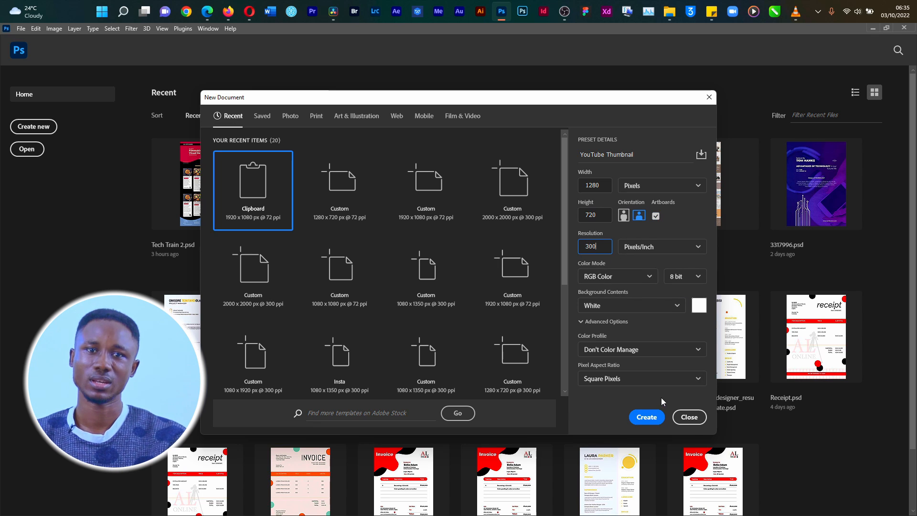
left_click(645, 418)
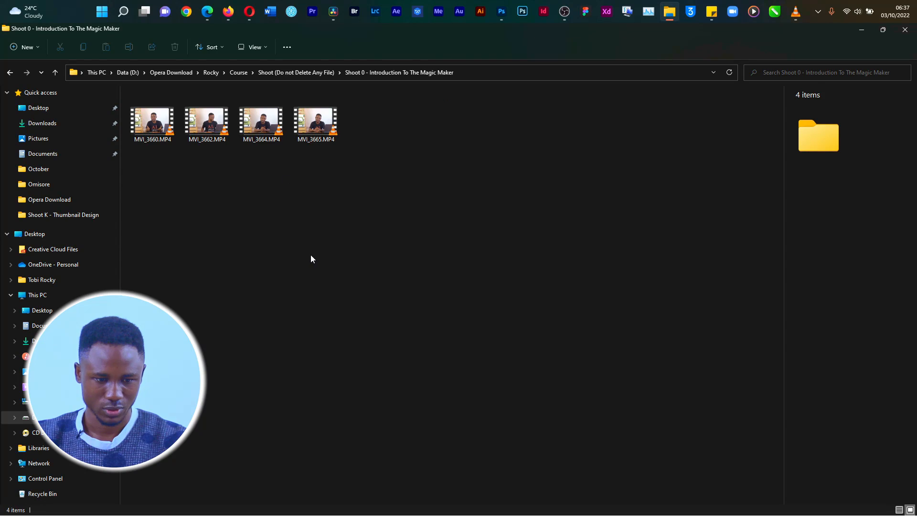
Step: Open the Graded JPG folder in Shoot A - Download & Install, Topic 1, and view its first photo
key("alt+Left")
left_click(313, 125)
double_click(314, 125)
double_click(256, 103)
double_click(225, 123)
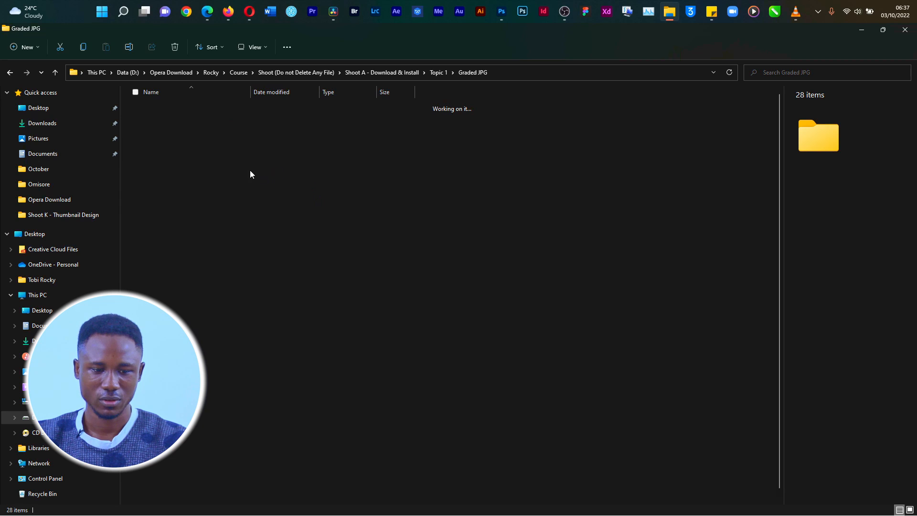
double_click(152, 119)
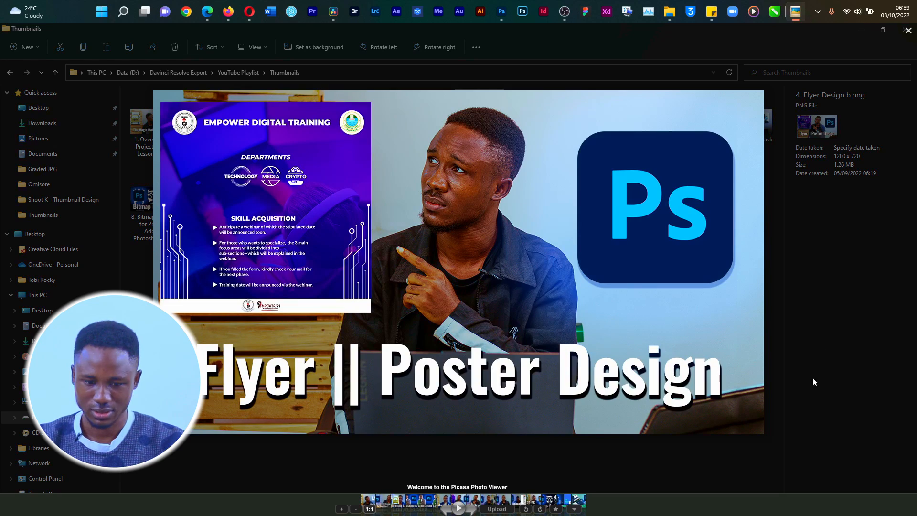
Step: Browse the finished YouTube Playlist thumbnails, including the flyer, adjustment layer and carousel designs
key("Right")
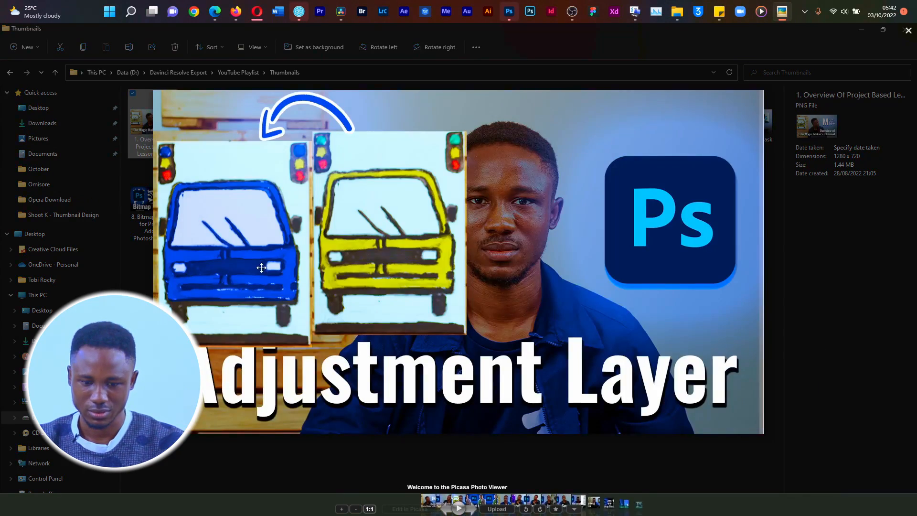
key("Right")
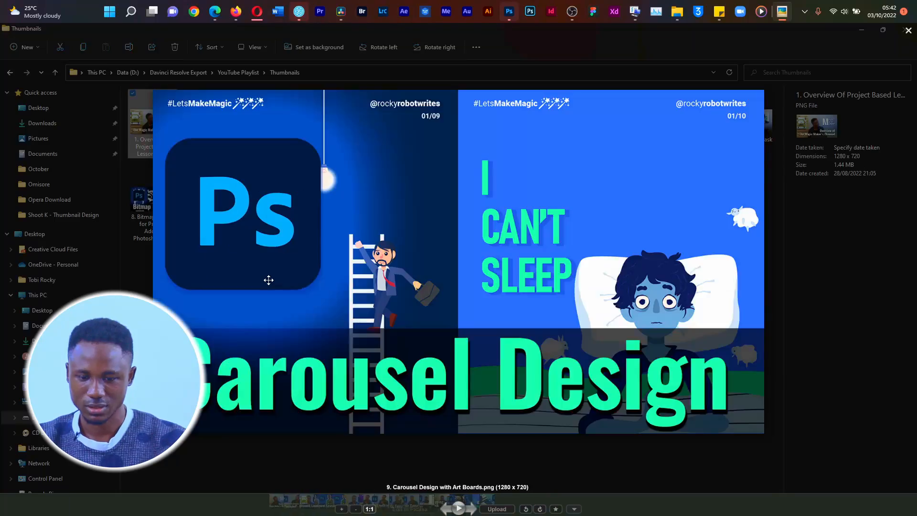
key("Right")
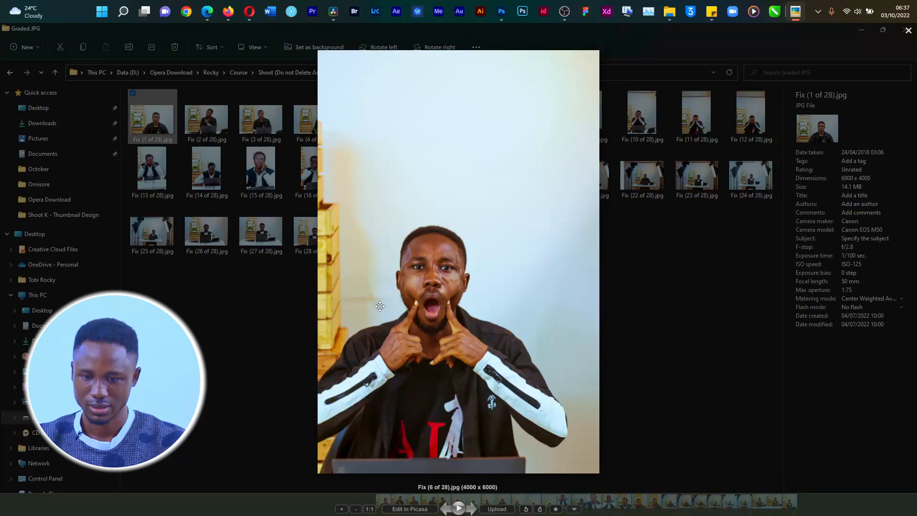
Step: Step through the shoot photos from Fix (6 of 28).jpg onward and open Fix (2 of 28).jpg
key("Right")
key("Right")
key("Right")
key("Right")
key("Right")
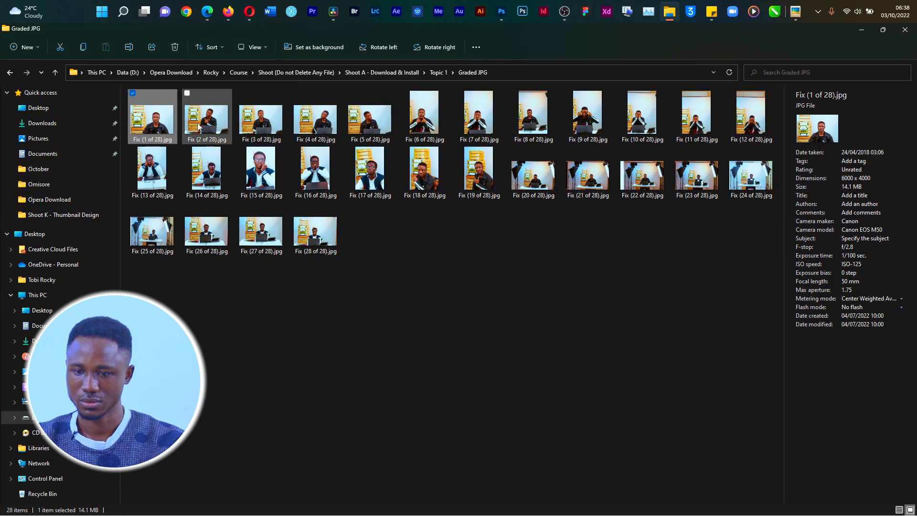
double_click(201, 124)
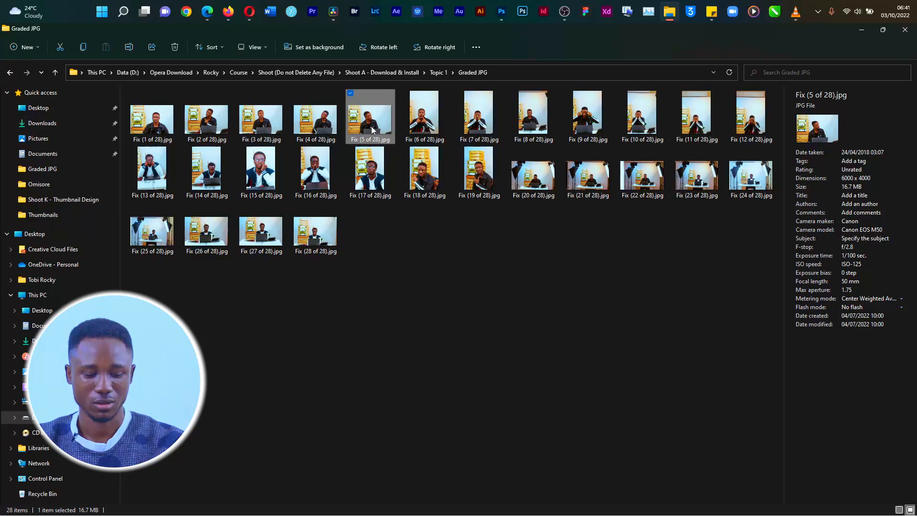
Step: Place Fix (5 of 28).jpg in the thumbnail document and scale it to about 21.65% so it covers the artboard
left_click_drag(371, 126, 427, 252)
key("alt+Tab")
key("alt+Tab")
key("alt+shift+Tab")
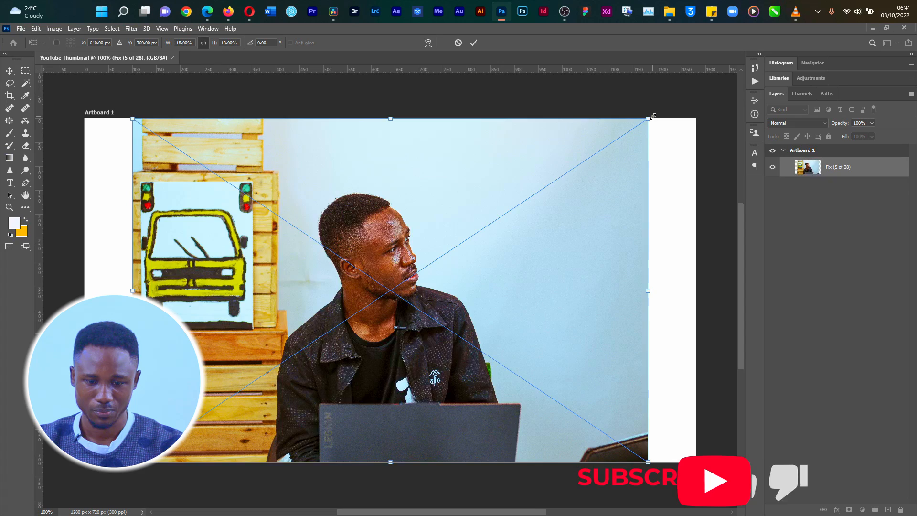
left_click_drag(650, 117, 716, 110)
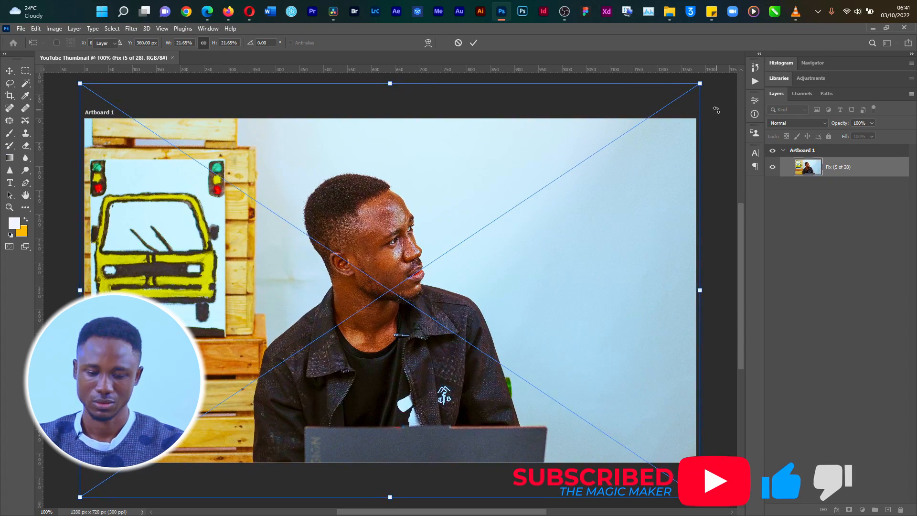
key("Return")
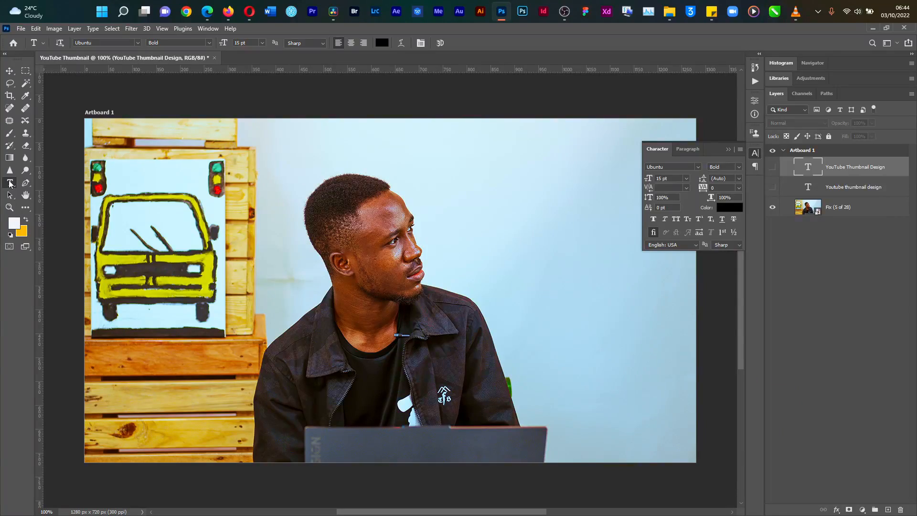
Step: Add the title text "YouTube Thumbnail Design" over the lower part of the photo
left_click(204, 407)
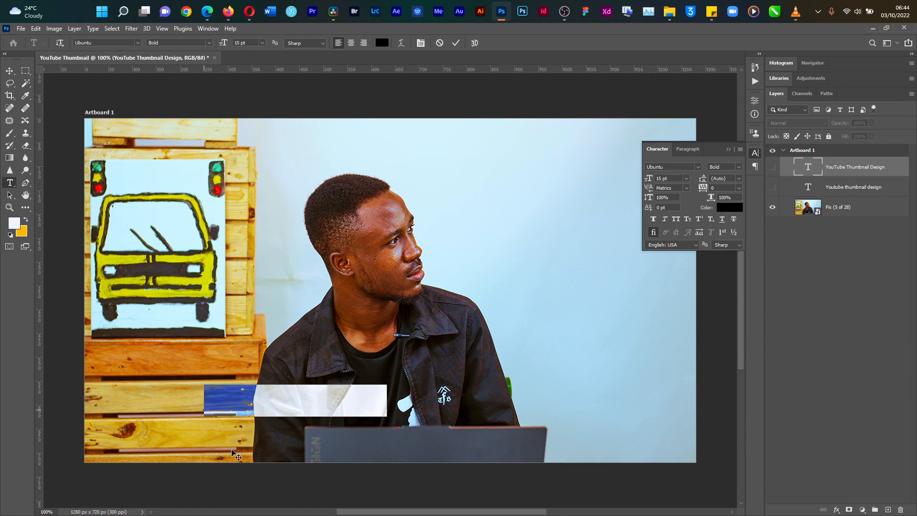
type("Yo")
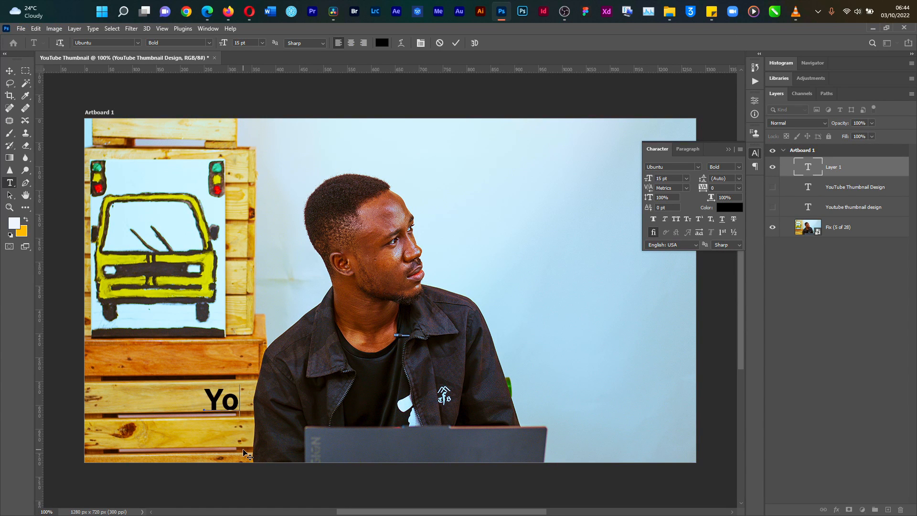
type("uTube")
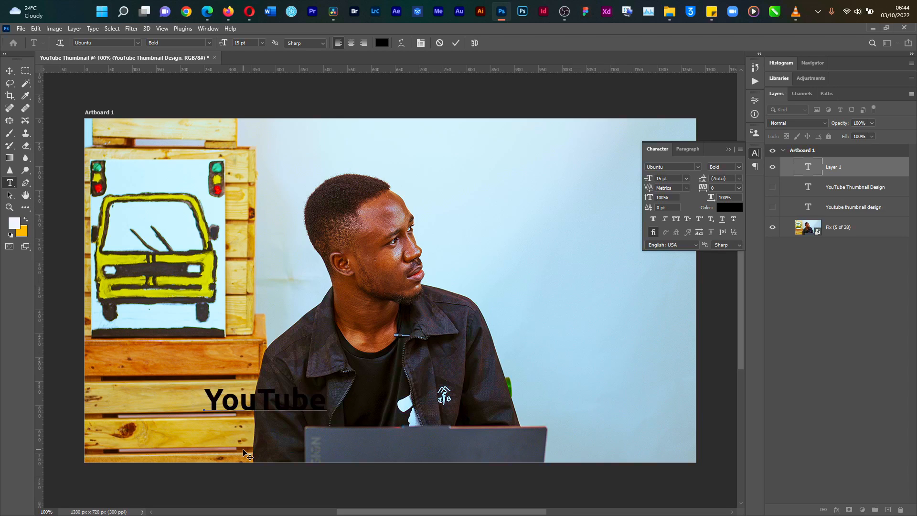
type(" Thumbnail Design")
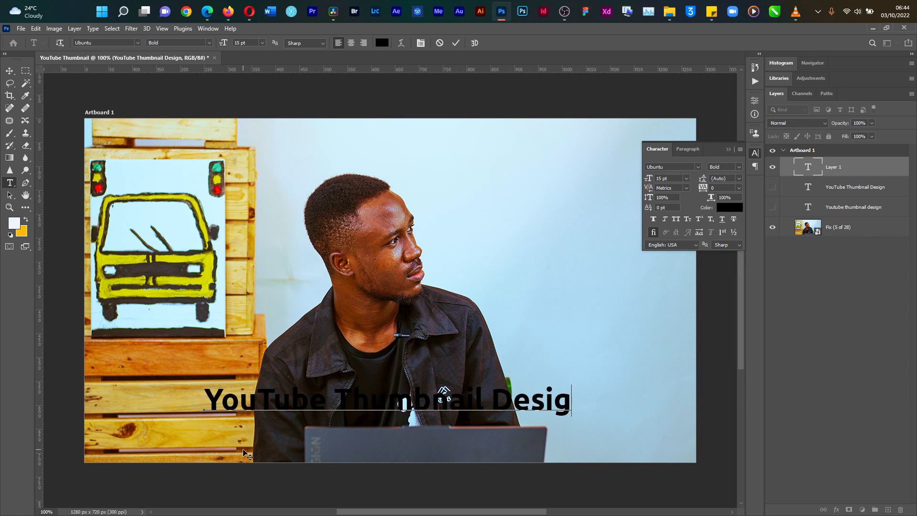
key("ctrl+Return")
key("v")
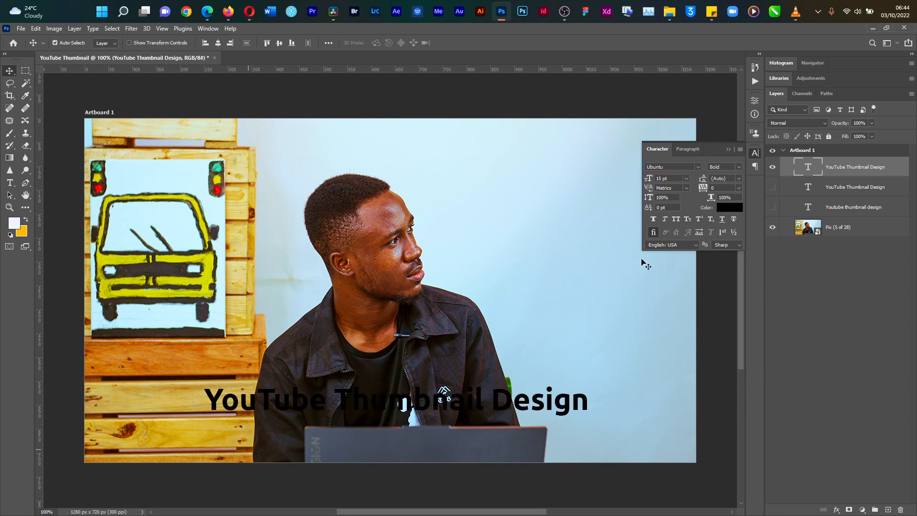
Step: Set the title's text color to white, ffffff
left_click(725, 214)
type("ffffff")
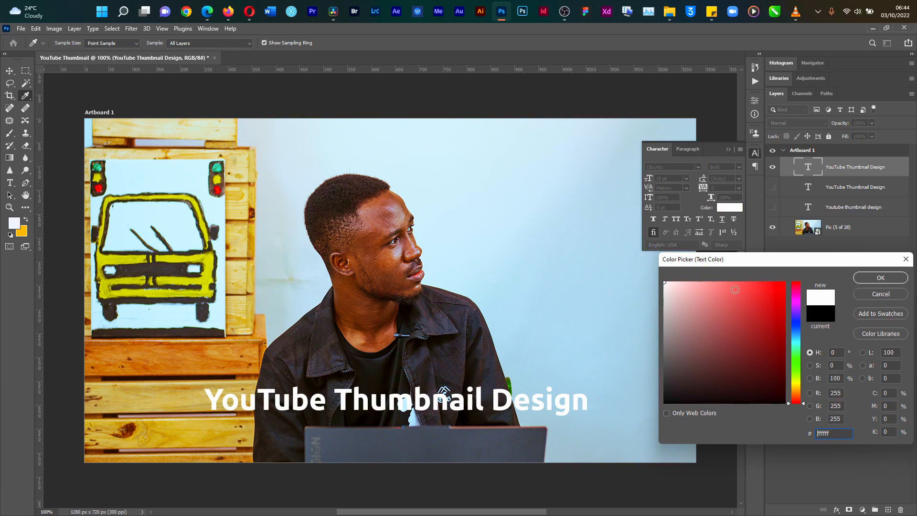
left_click(881, 277)
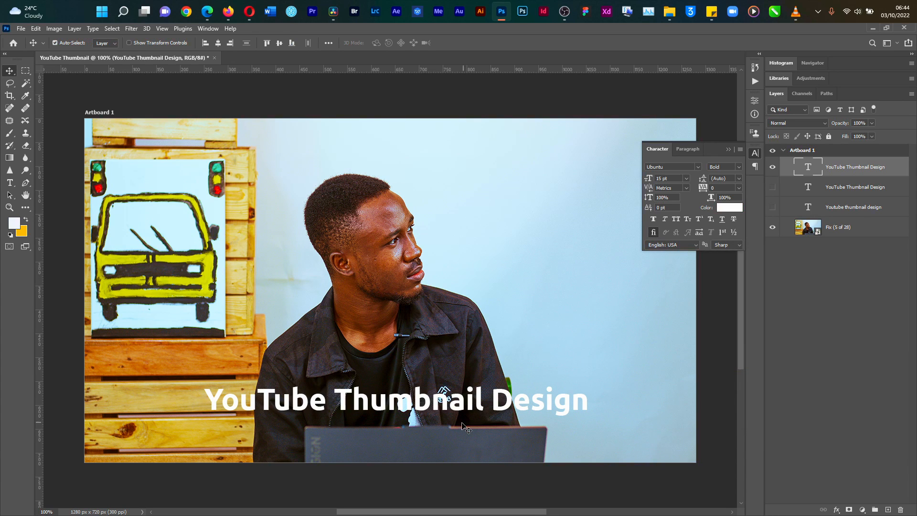
Step: Move the title down, enlarge it to about 21.31 pt, and add a vertical guide at its right end
left_click_drag(475, 402, 456, 426)
key("ctrl+t")
left_click_drag(568, 406, 661, 402)
left_click_drag(186, 403, 148, 367)
key("Return")
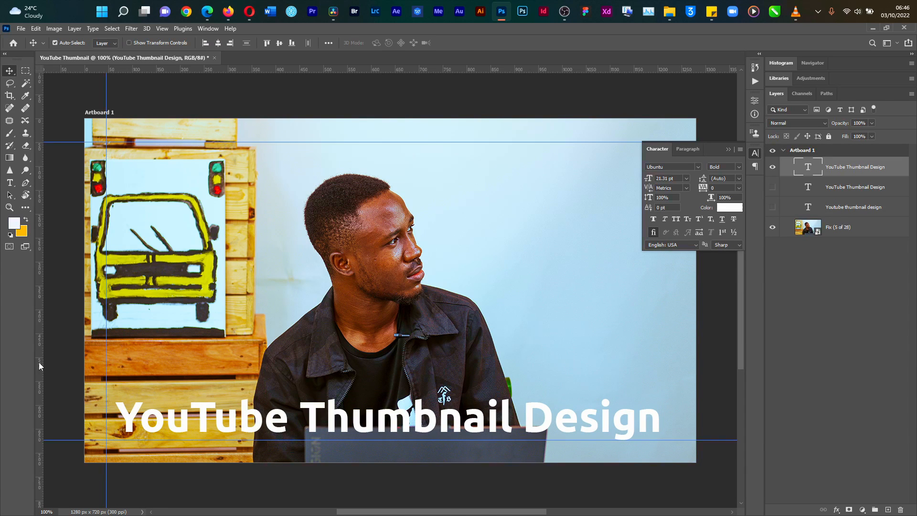
left_click_drag(38, 365, 663, 406)
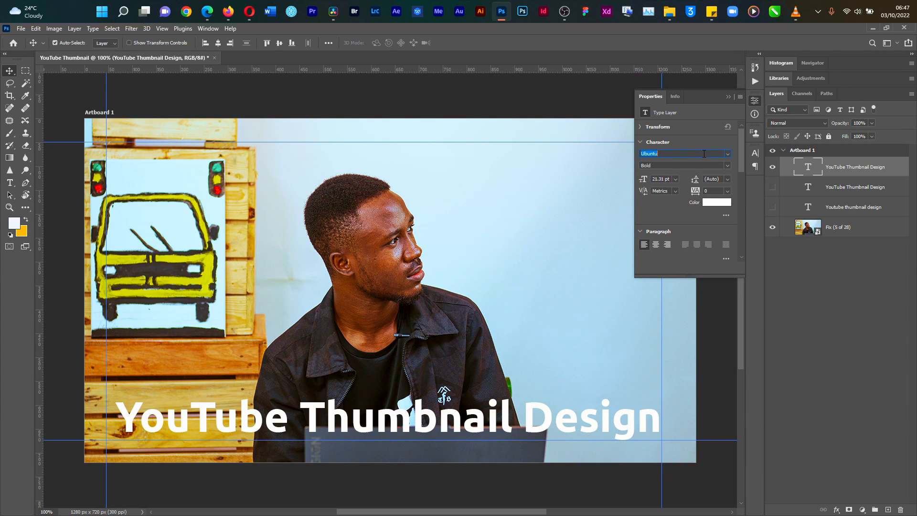
Step: Set the title's font to Bahnschrift Bold Condensed and shift the text slightly to the right
type("bahn")
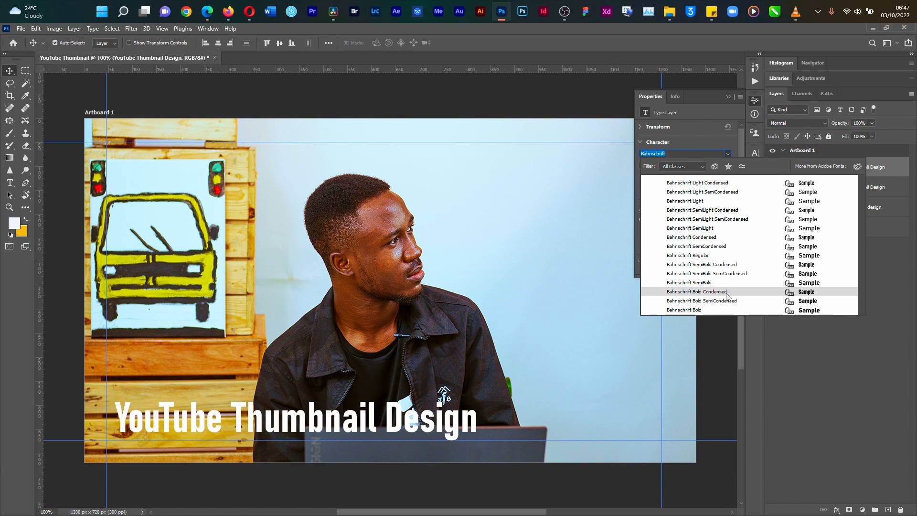
left_click(726, 292)
left_click(426, 416)
left_click_drag(400, 443, 440, 444)
Step: Scale the title up to about 29.31 pt so its end nearly meets the right vertical guide
key("ctrl+t")
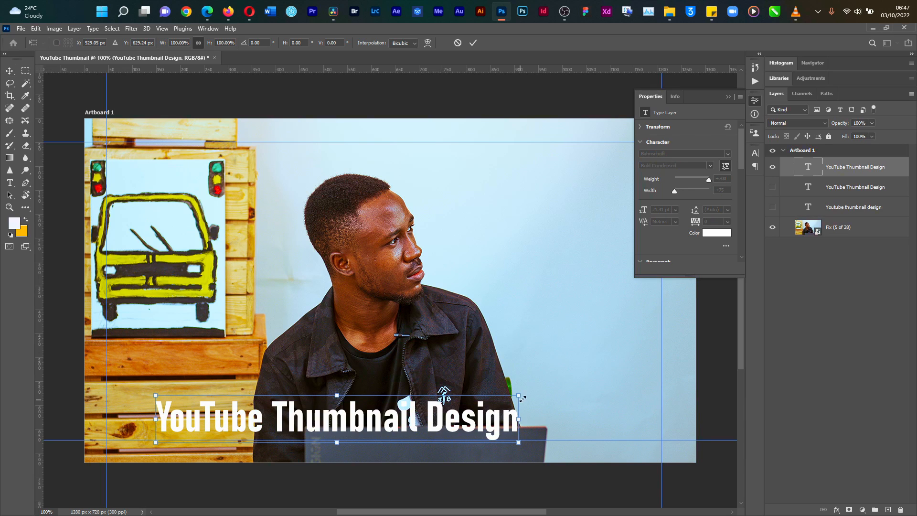
left_click_drag(518, 395, 653, 359)
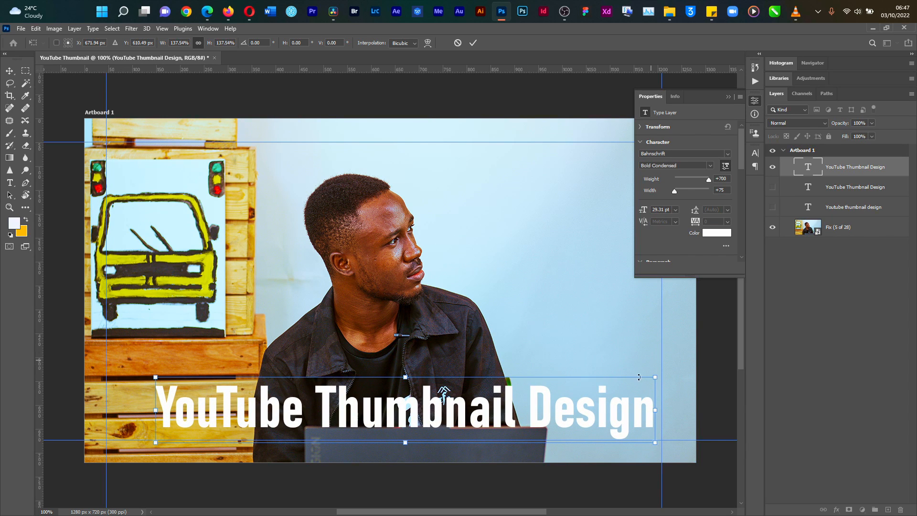
key("Return")
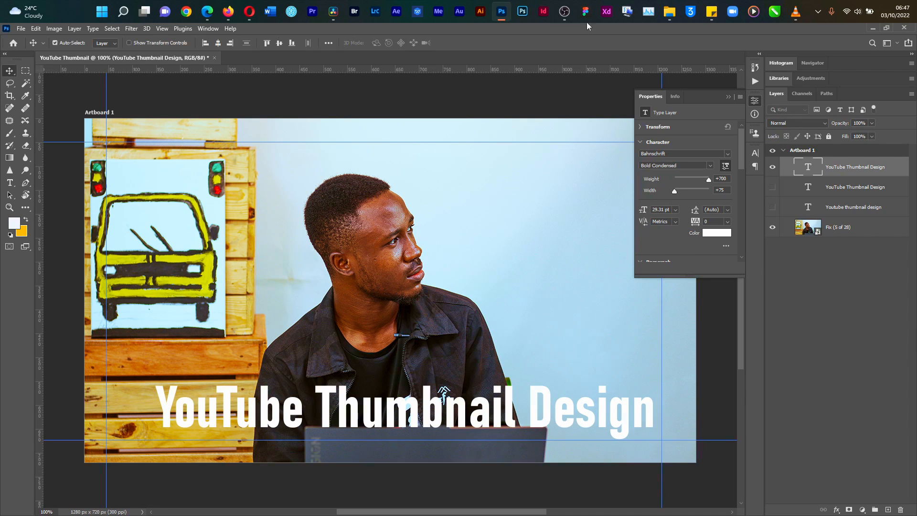
Step: Show the grid over the artboard and switch the guides off and back on
left_click(564, 11)
key("ctrl+apostrophe")
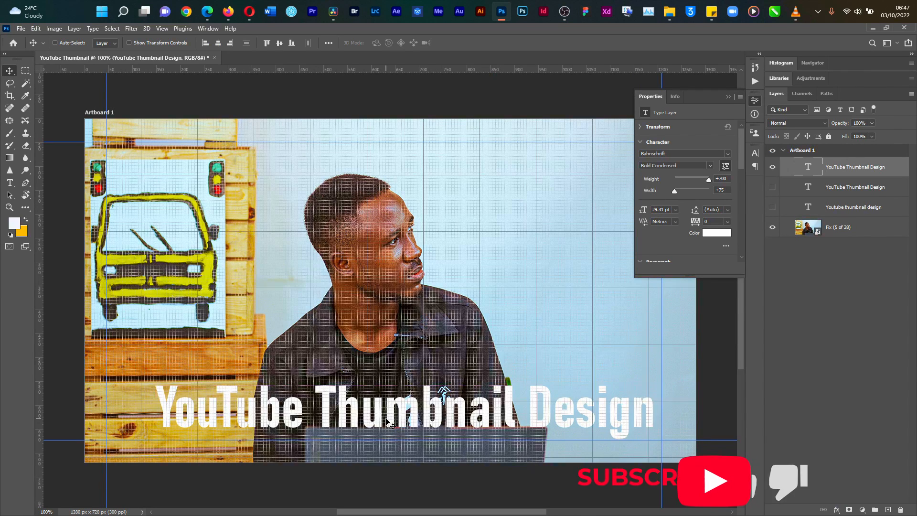
key("ctrl+semicolon")
key("ctrl+semicolon")
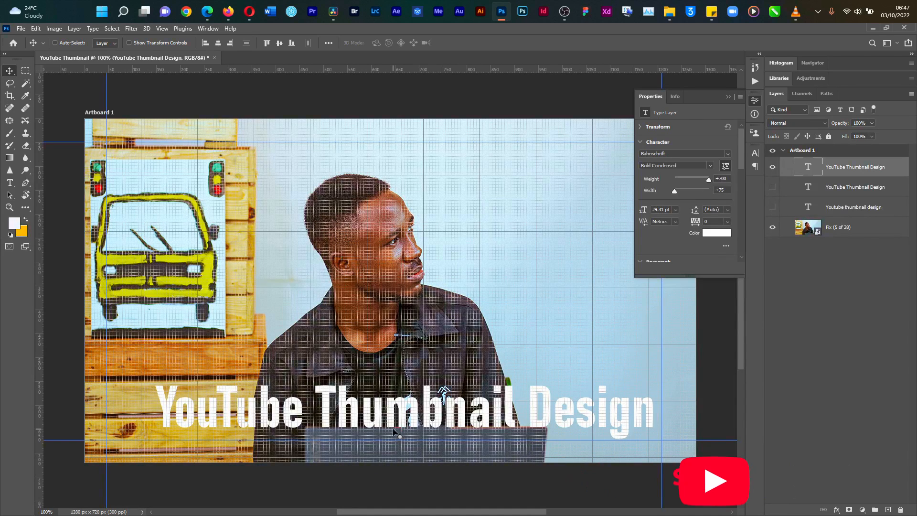
Step: Enlarge the title to about 32.54 pt so it spans exactly between the left and right vertical guides
key("ctrl+t")
left_click_drag(652, 377, 660, 376)
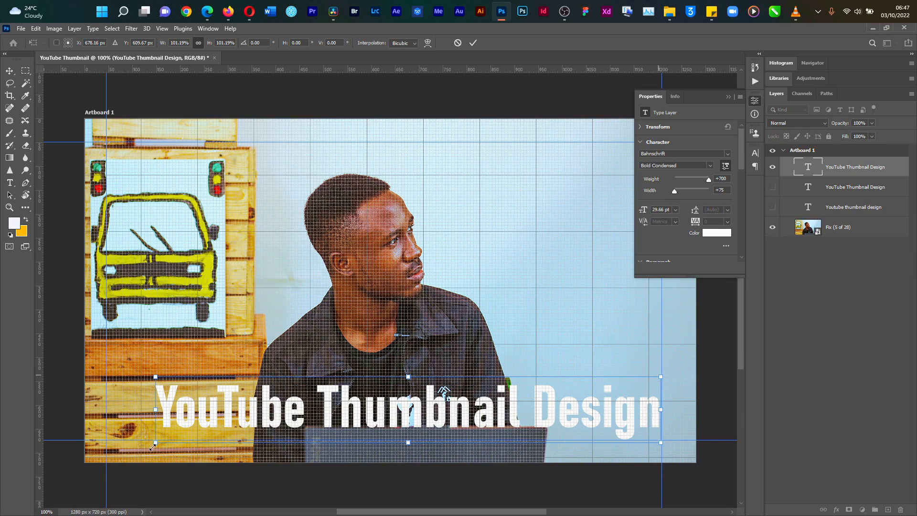
left_click_drag(154, 378, 107, 369)
key("Return")
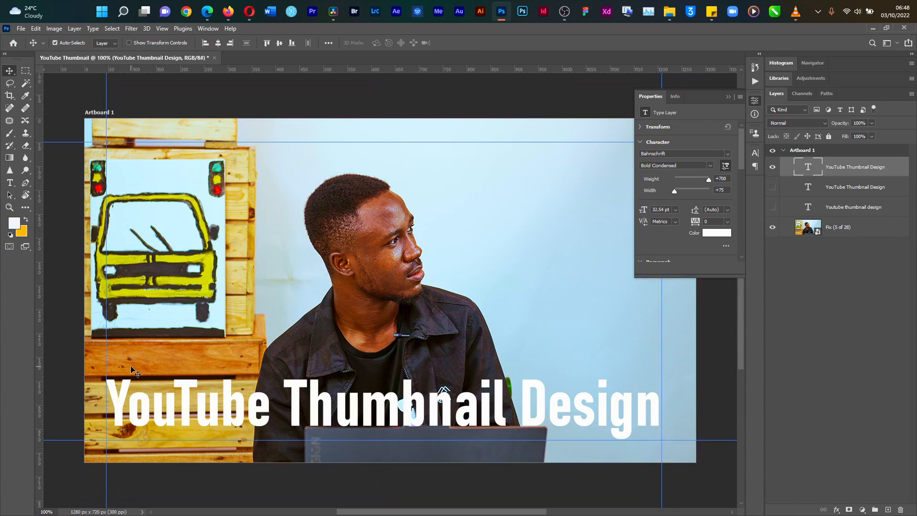
Step: Hide the guides and add a black drop shadow at 100% opacity to the top title layer, offsetting it from the text
key("ctrl+semicolon")
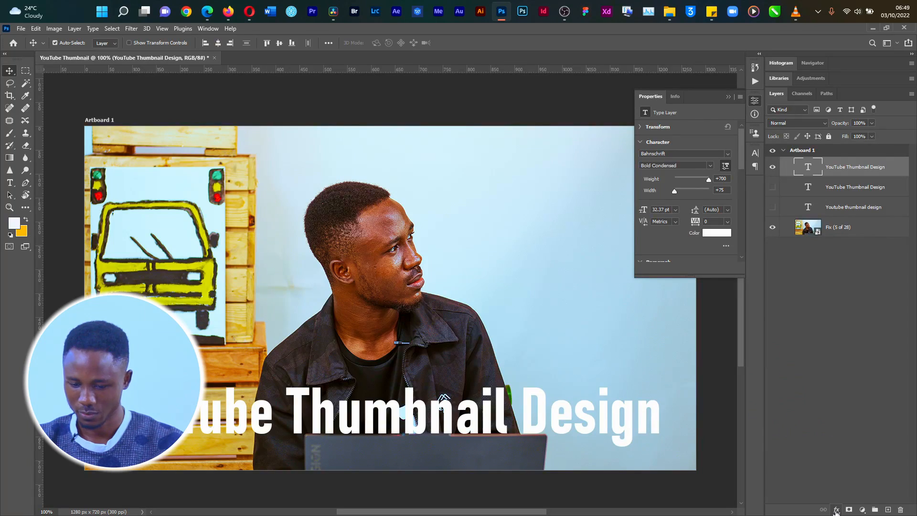
left_click(836, 510)
left_click(852, 505)
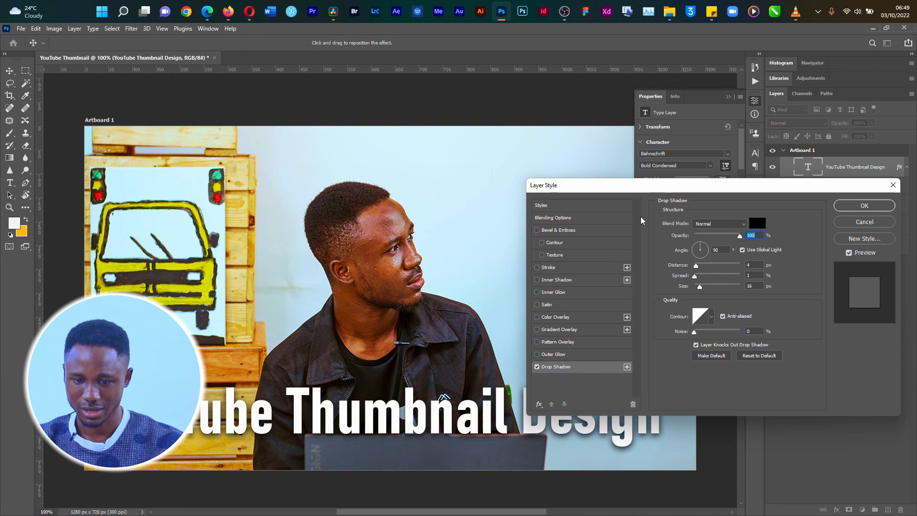
left_click_drag(651, 191, 661, 120)
left_click_drag(658, 416, 660, 427)
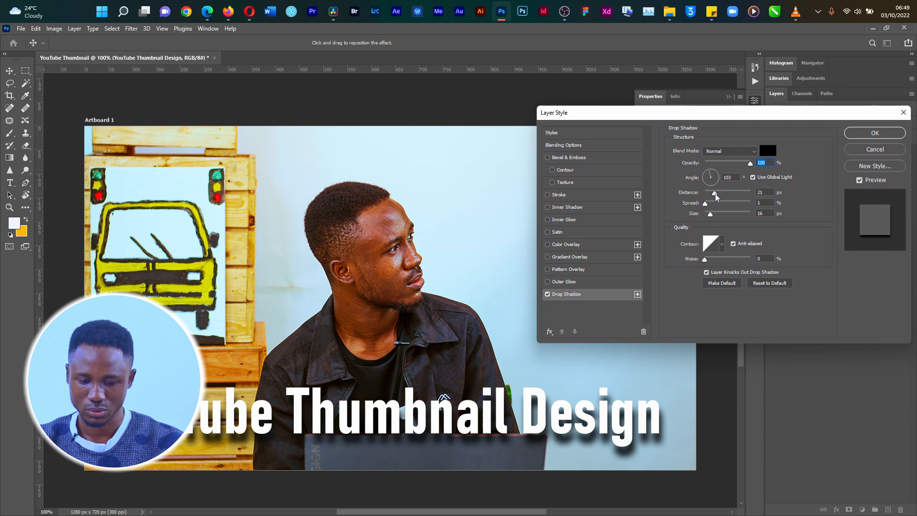
Step: Refine the title's drop shadow to a 131° angle, 12 px distance, 25% spread and 4 px size, and apply it
mouse_move(706, 206)
left_mouse_down()
mouse_move(713, 209)
mouse_move(712, 193)
mouse_move(709, 219)
left_mouse_up()
left_click_drag(658, 447, 661, 427)
left_click_drag(711, 193, 707, 215)
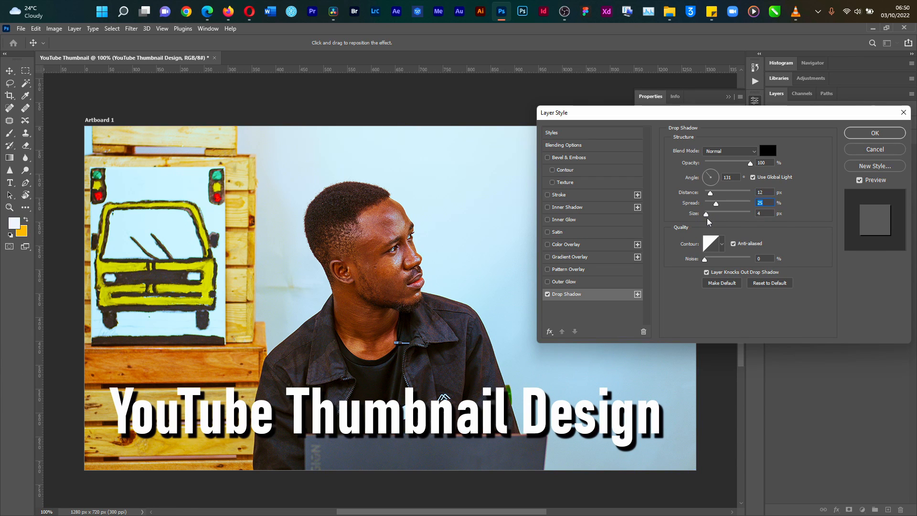
left_click(889, 137)
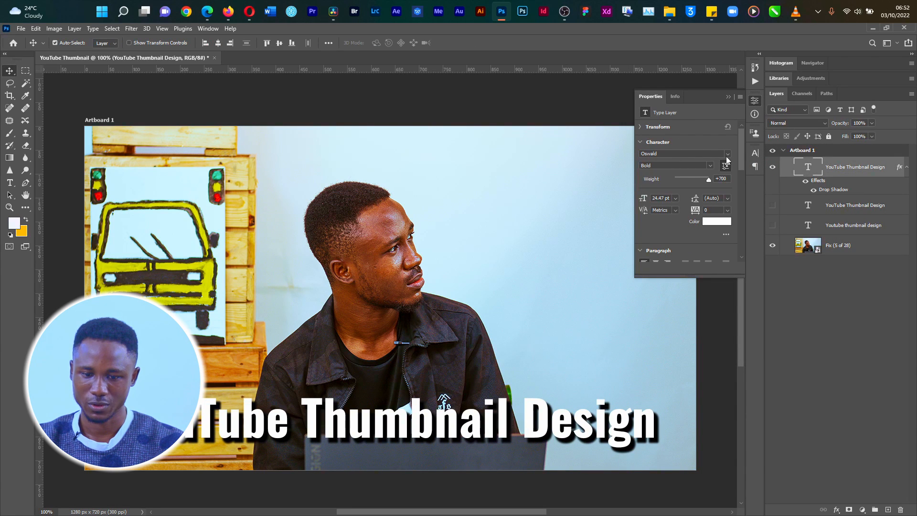
Step: Try the Adobe Garamond Pro Bold font on the title and undo the change
left_click(712, 154)
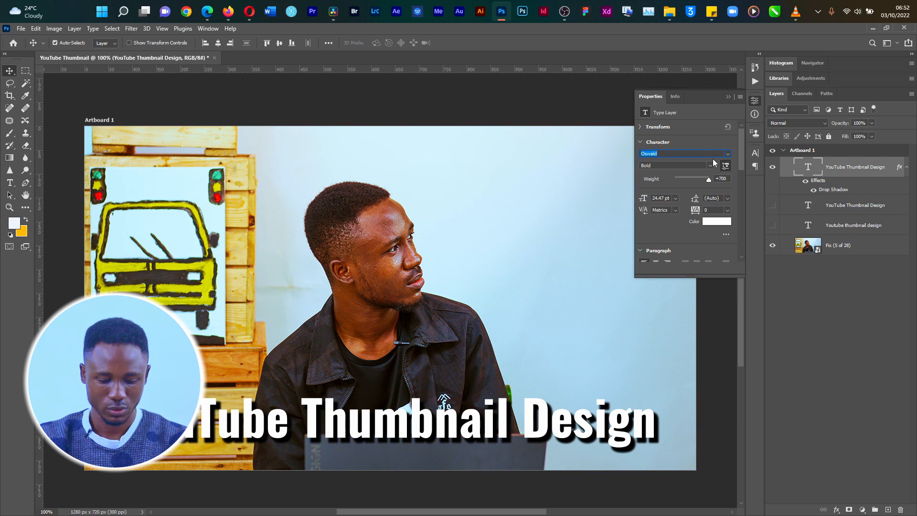
type("adobe")
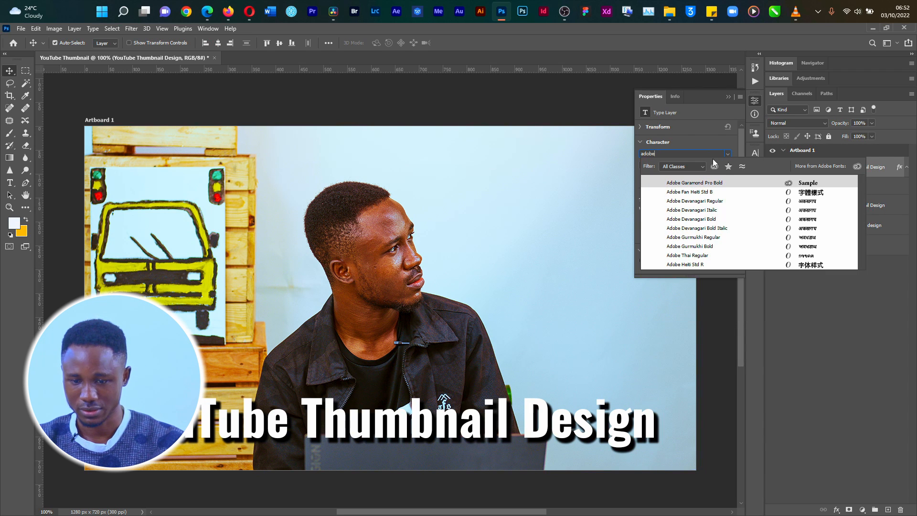
left_click(715, 186)
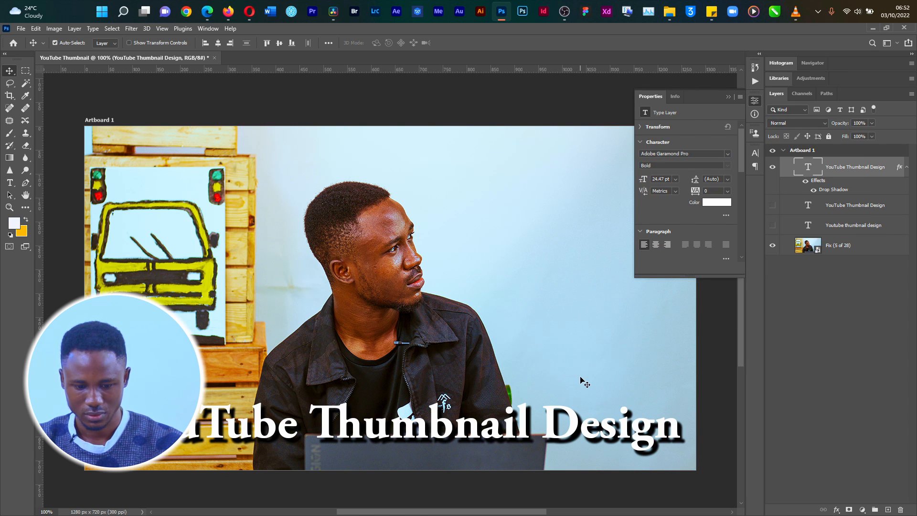
key("ctrl+z")
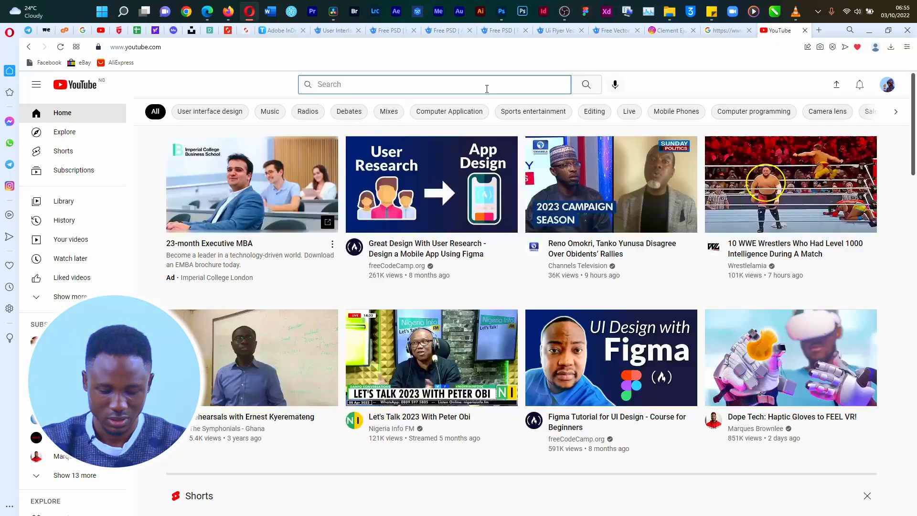
Step: Search YouTube in the Opera browser for "how to design youtube thumbnail" and look over the example thumbnails
type("how to de")
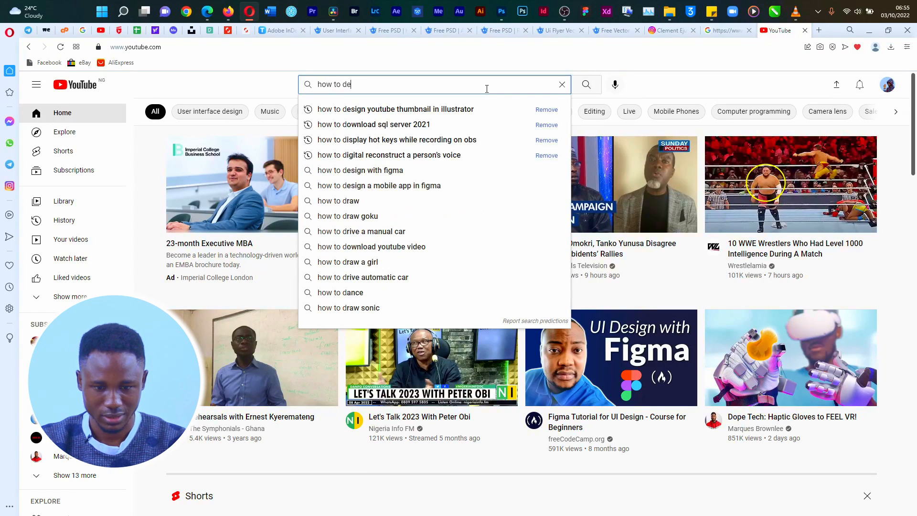
type("sign youtube thu")
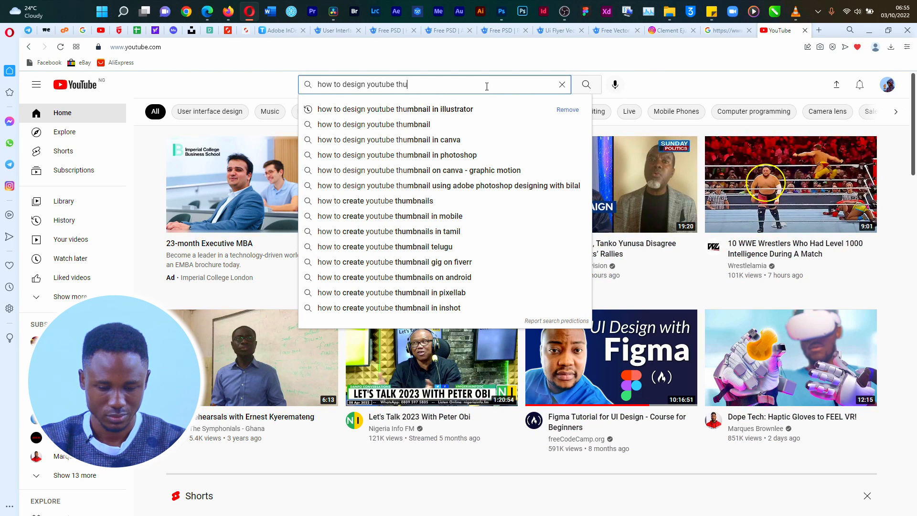
left_click(480, 125)
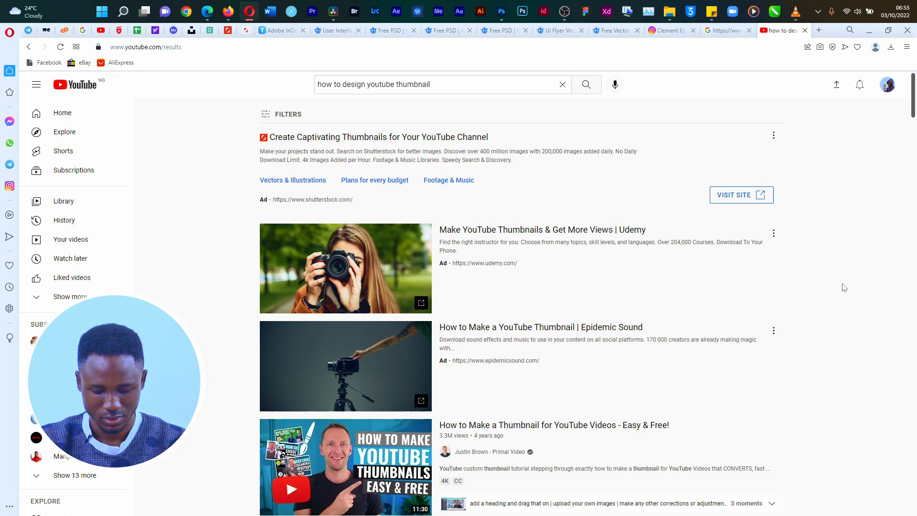
scroll(844, 287, "down", 8)
Step: Search YouTube for "how to design youtube thumbnail in illustrator" and examine how the listed videos' thumbnails are designed
left_click(452, 84)
type("in i")
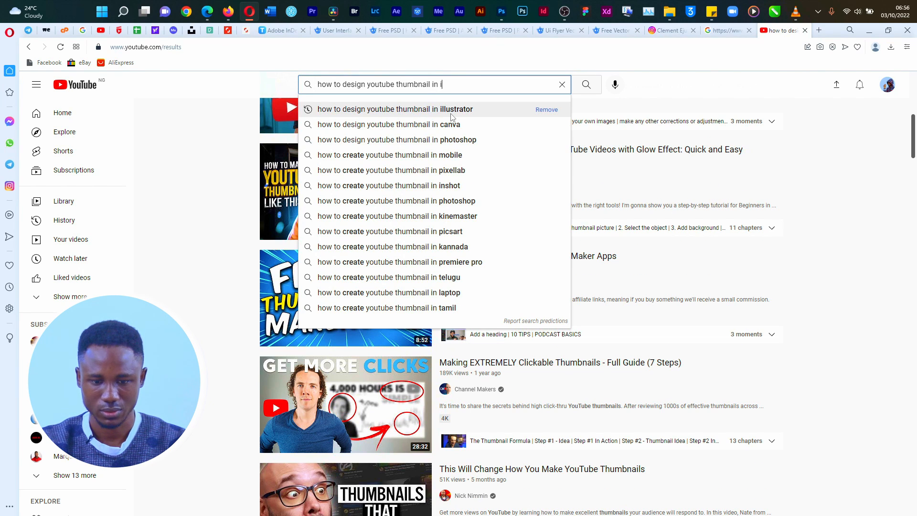
type("ll")
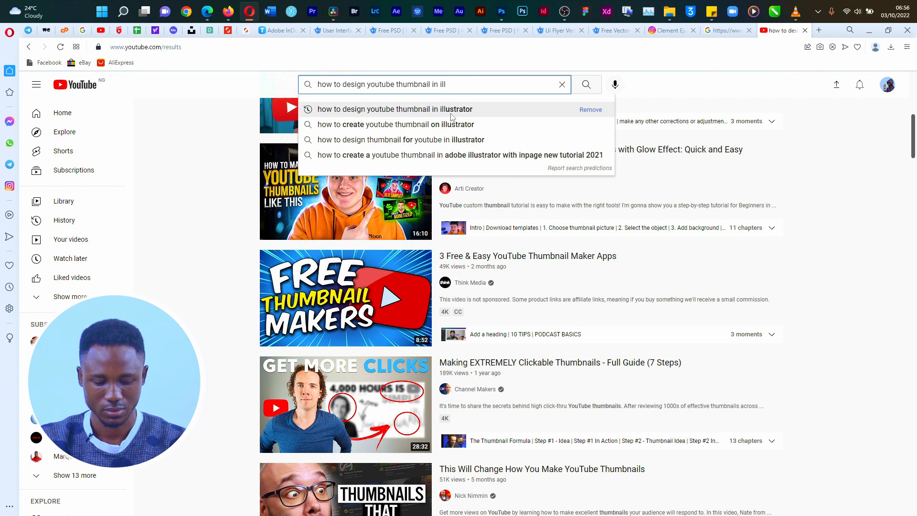
left_click(451, 110)
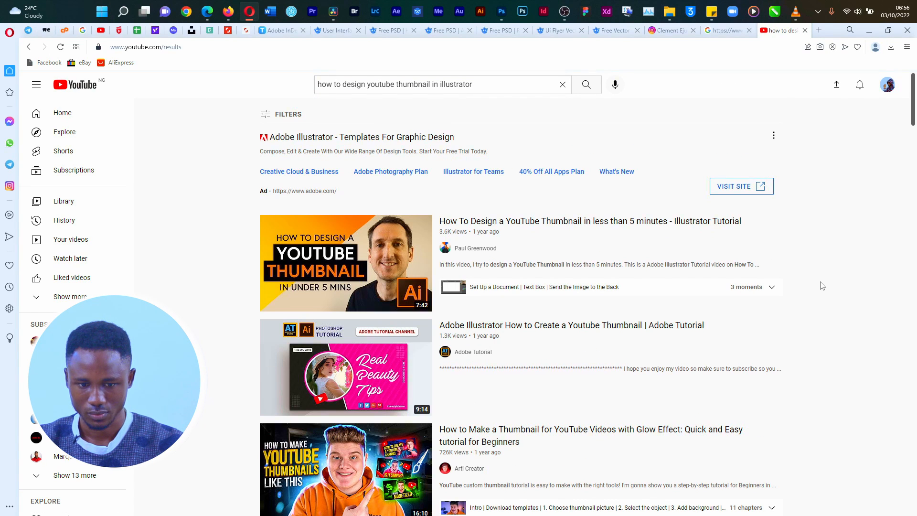
scroll(822, 286, "down", 4)
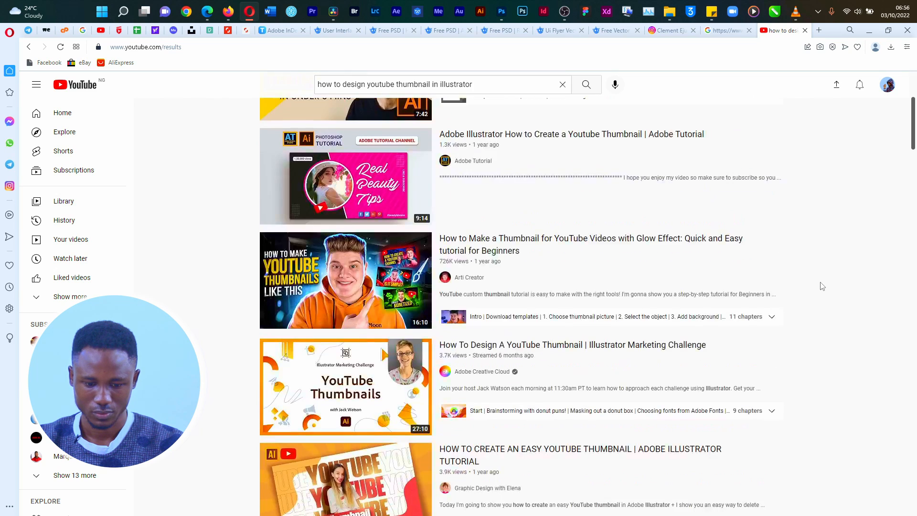
scroll(821, 285, "down", 4)
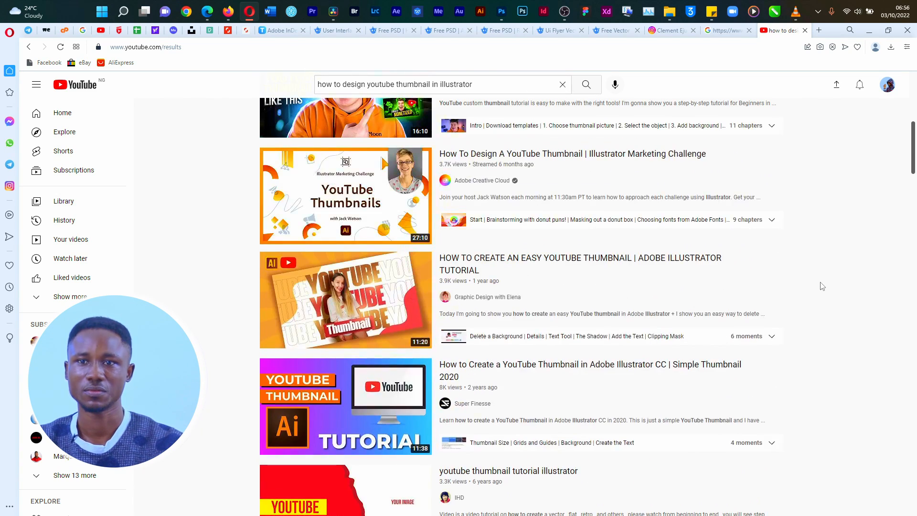
scroll(822, 286, "down", 4)
scroll(819, 281, "up", 12)
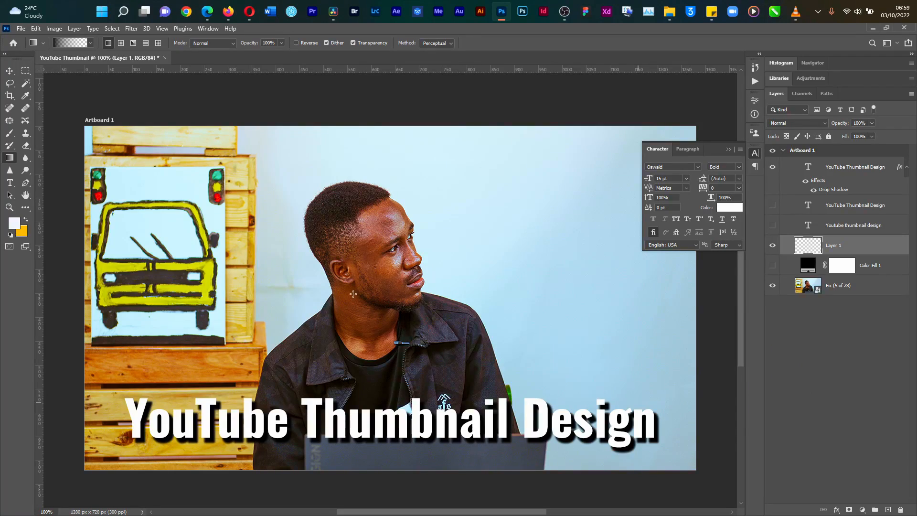
Step: In Photoshop, try a black-to-transparent gradient from the lower-right corner of Layer 1, and redo it with a dark red starting color
left_click_drag(699, 473, 377, 300)
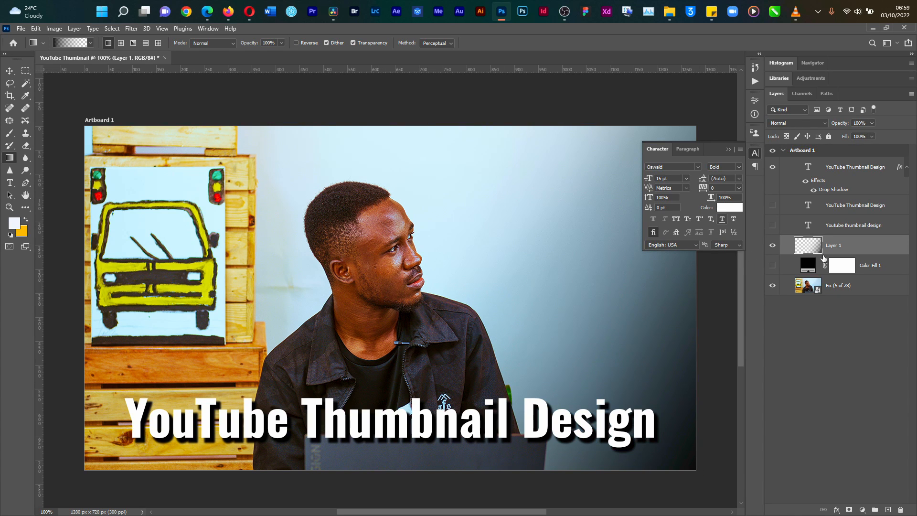
left_click(65, 43)
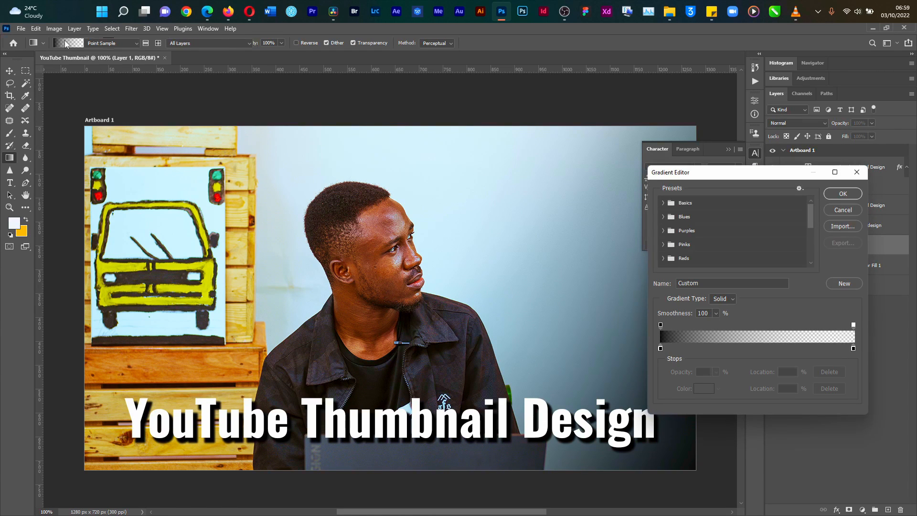
double_click(661, 349)
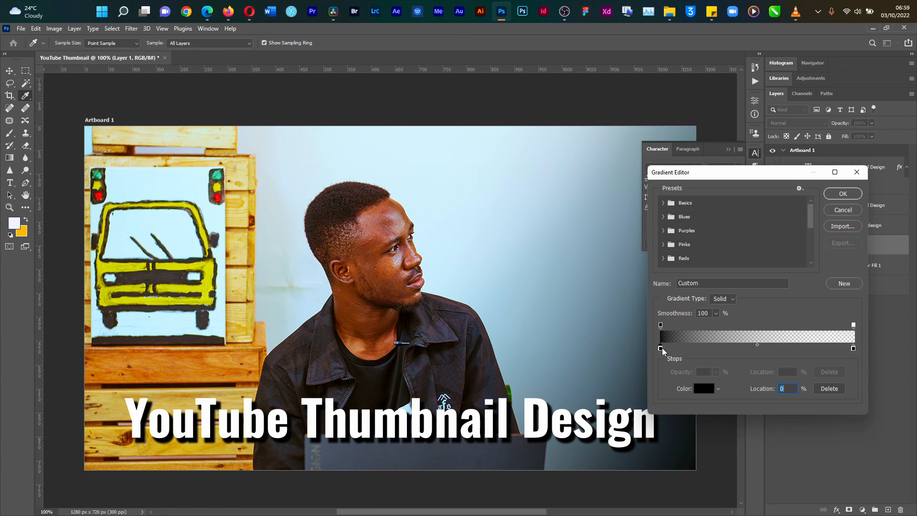
left_click(780, 356)
left_click(876, 278)
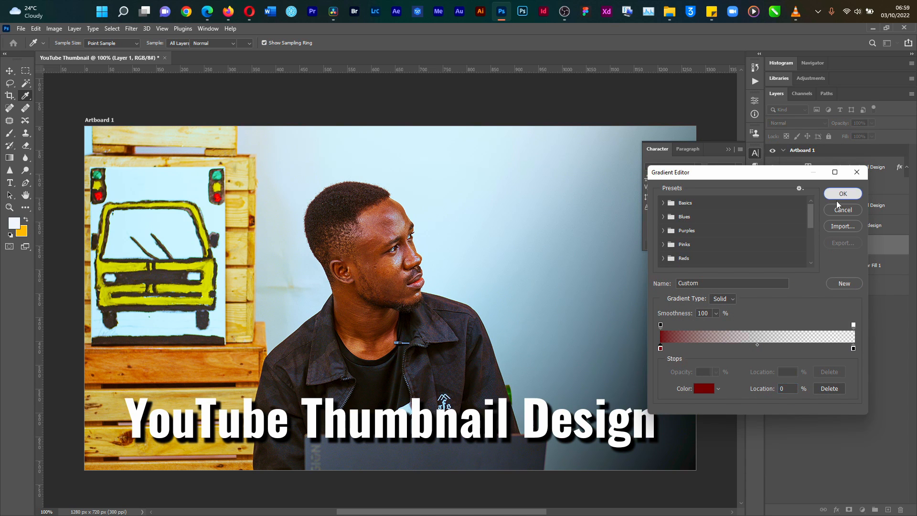
left_click(840, 194)
key("ctrl+z")
left_click_drag(702, 477, 377, 283)
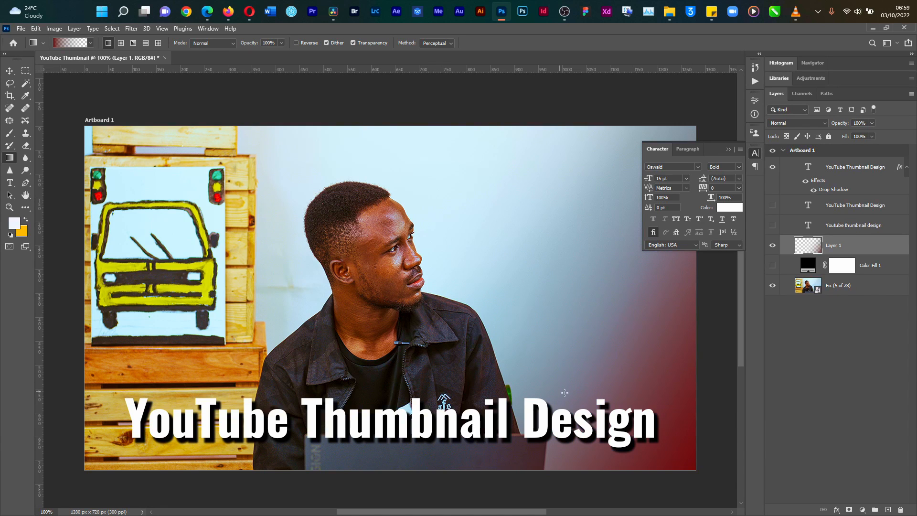
Step: Set the starting color stop of the gradient to black (#000000)
left_click(63, 43)
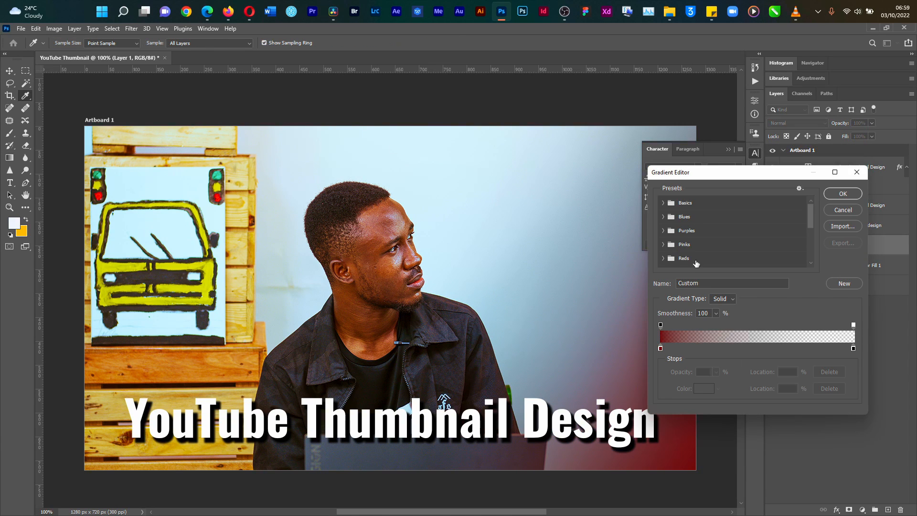
left_click(661, 348)
left_click(698, 394)
left_click_drag(709, 386, 810, 437)
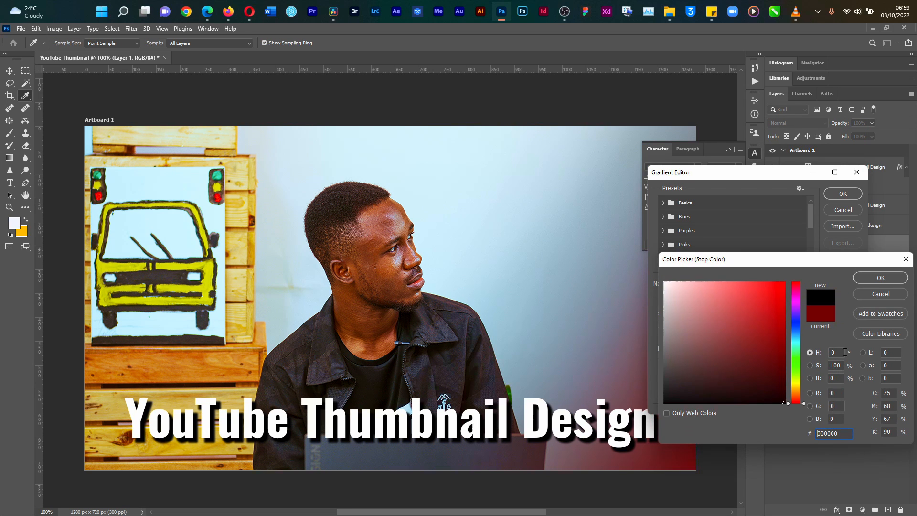
left_click(879, 283)
left_click(843, 194)
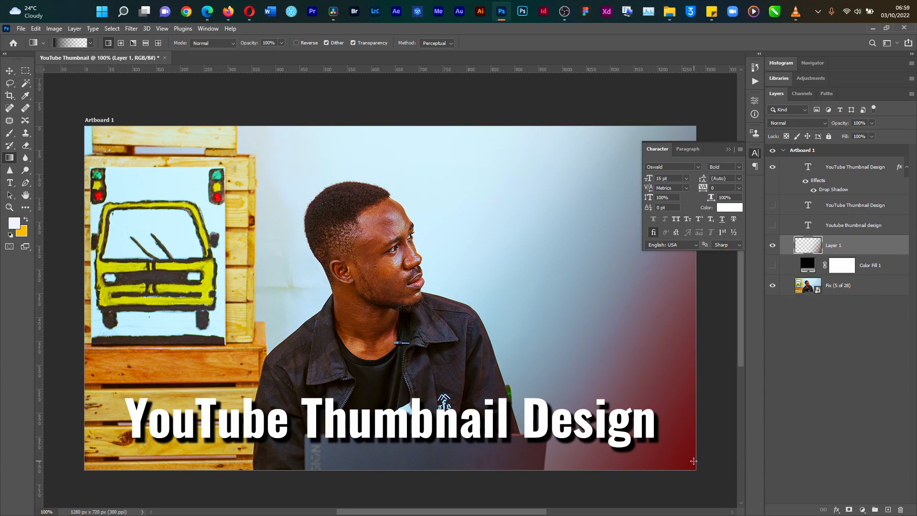
Step: Replace the red gradient on Layer 1 with black-to-transparent fades from the lower-right corner, the bottom edge and the right side
left_click_drag(694, 468, 495, 347)
key("ctrl+z")
left_click_drag(711, 485, 361, 303)
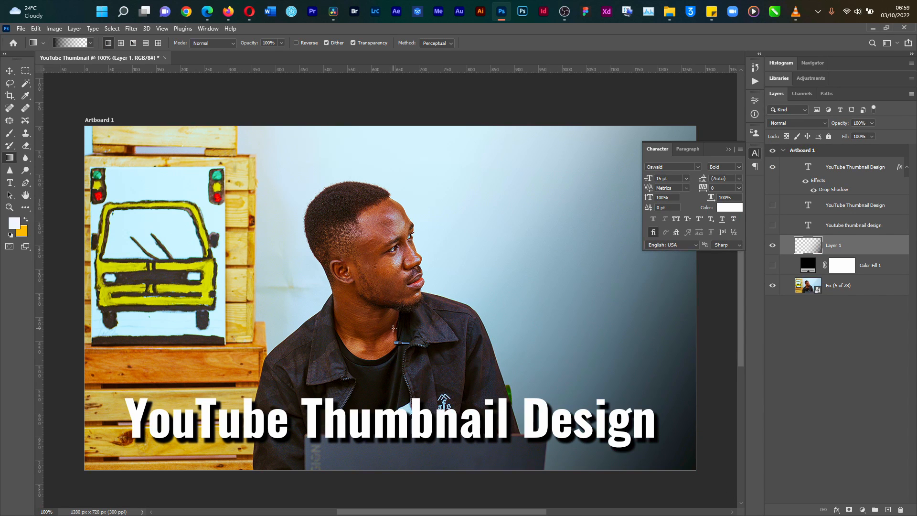
left_click_drag(382, 478, 381, 354)
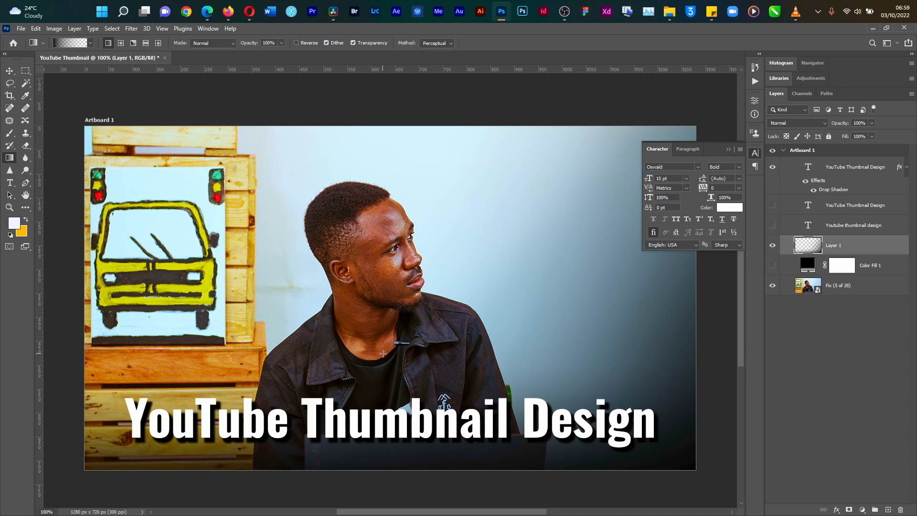
left_click_drag(564, 323, 549, 323)
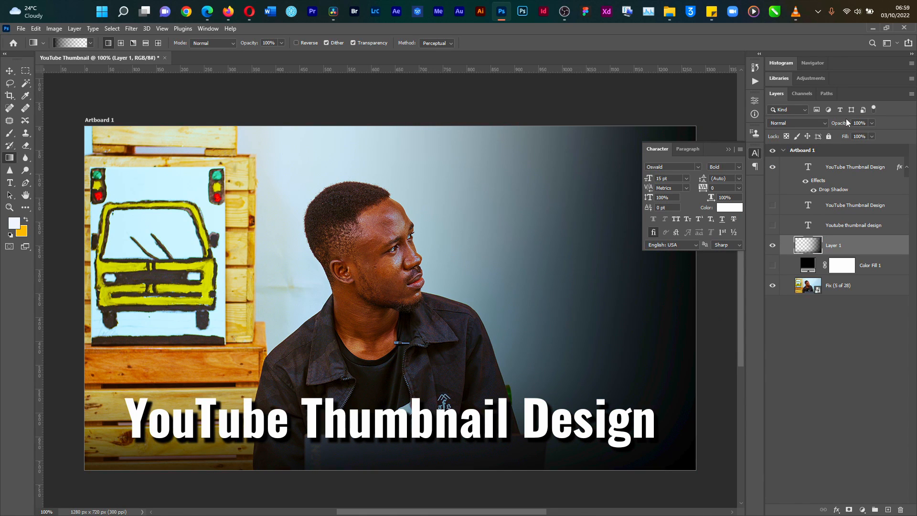
Step: Try Layer 1 at 69% opacity, and undo that change along with the latest gradient fades
left_click_drag(843, 125, 834, 128)
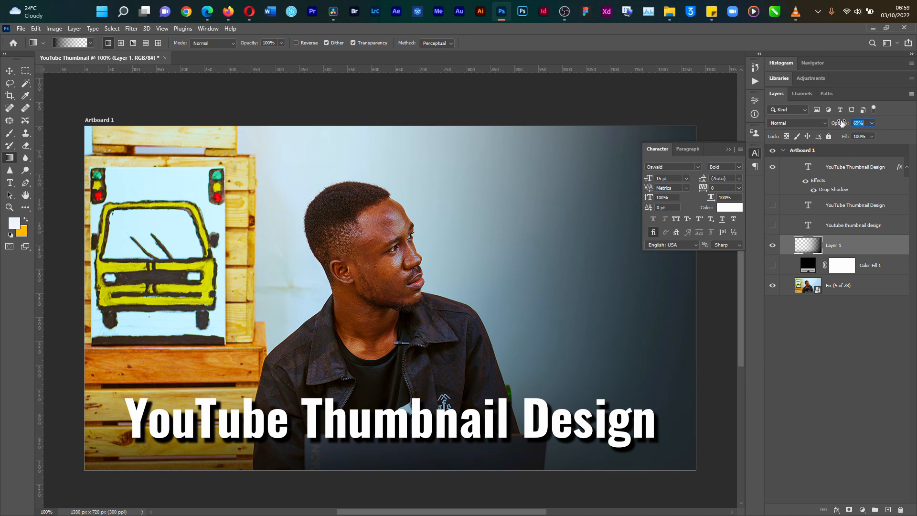
left_click_drag(841, 123, 840, 124)
key("ctrl+z")
key("ctrl+z")
key("ctrl+z")
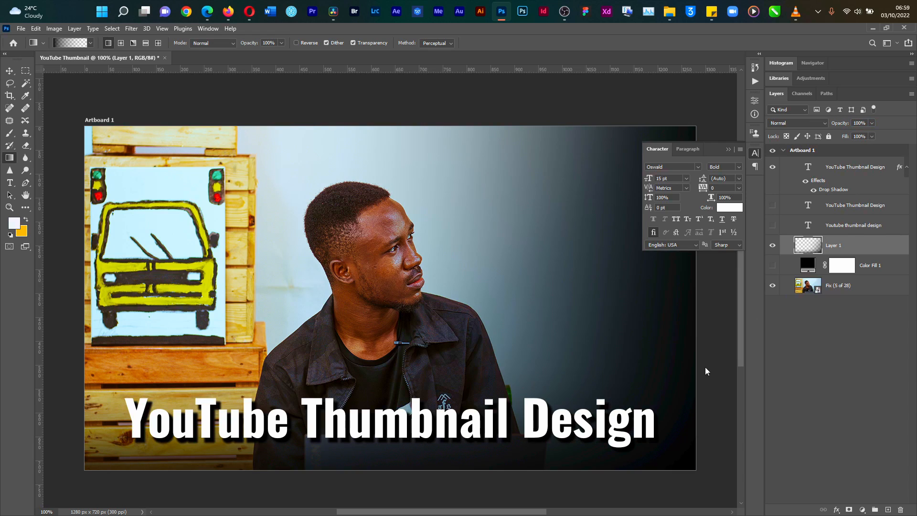
key("ctrl+z")
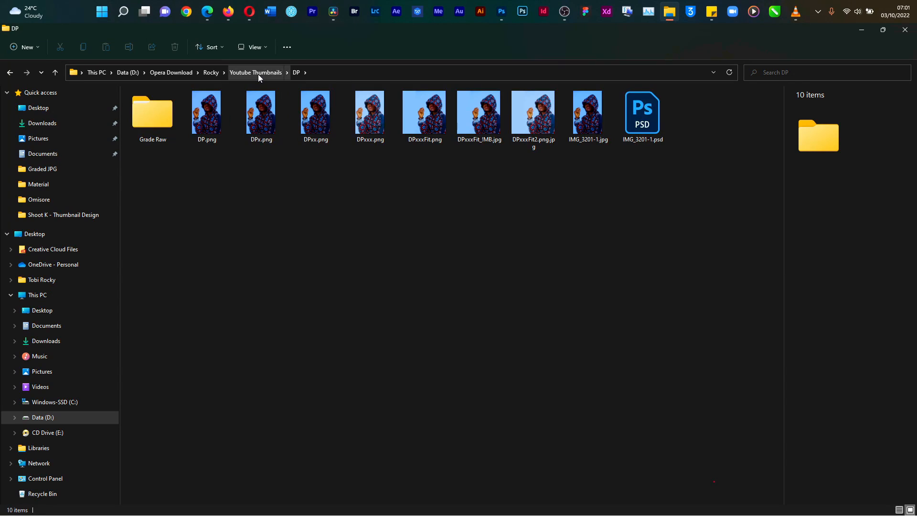
Step: In File Explorer, open the Logo folder inside Youtube Thumbnails and preview Water Mark.png
left_click(258, 72)
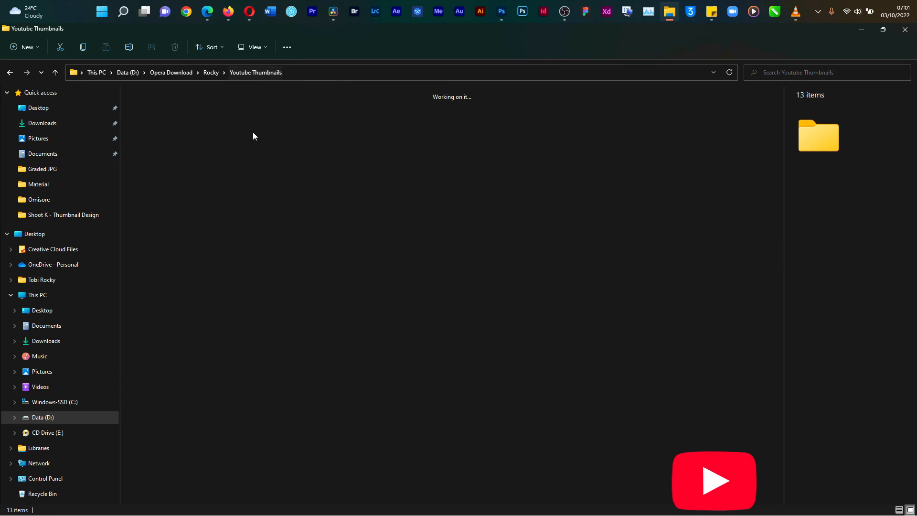
left_click(259, 203)
double_click(319, 118)
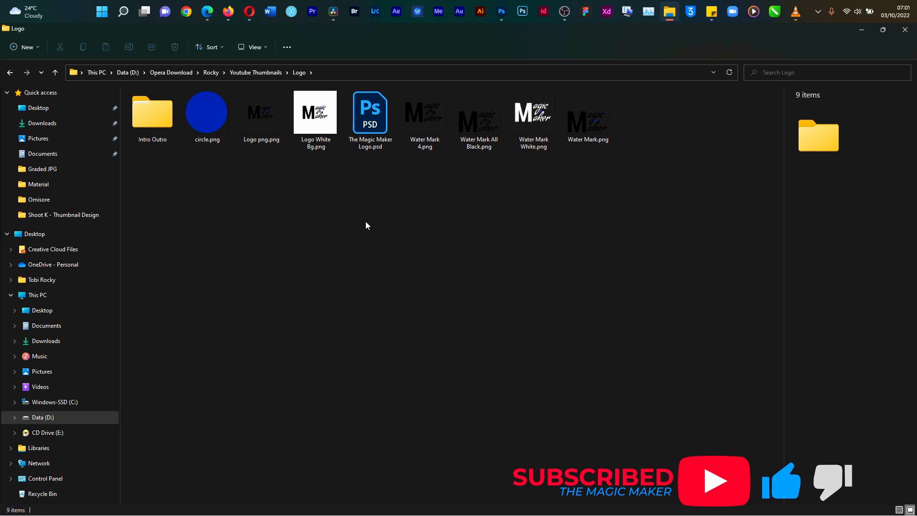
double_click(589, 122)
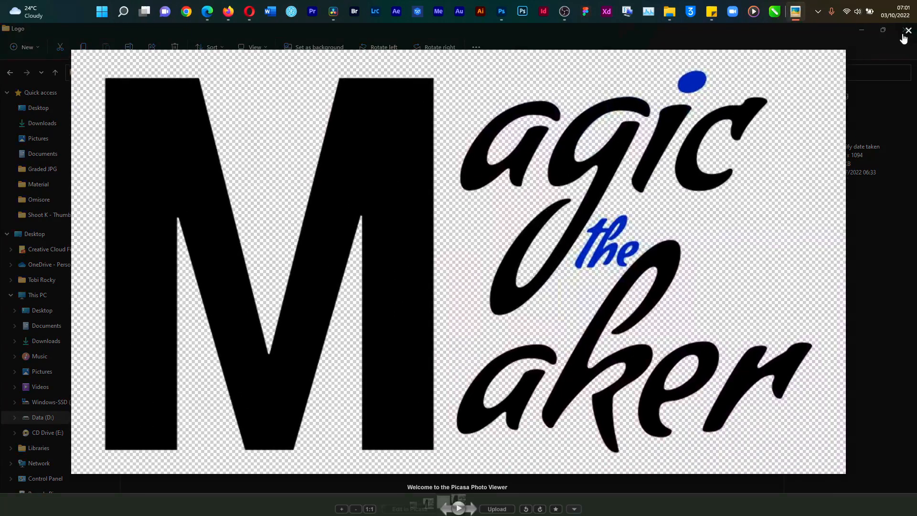
Step: Compare the logo variants in the Logo folder in the image viewer, including Water Mark All Black.png and Water Mark 4.png
left_click(905, 34)
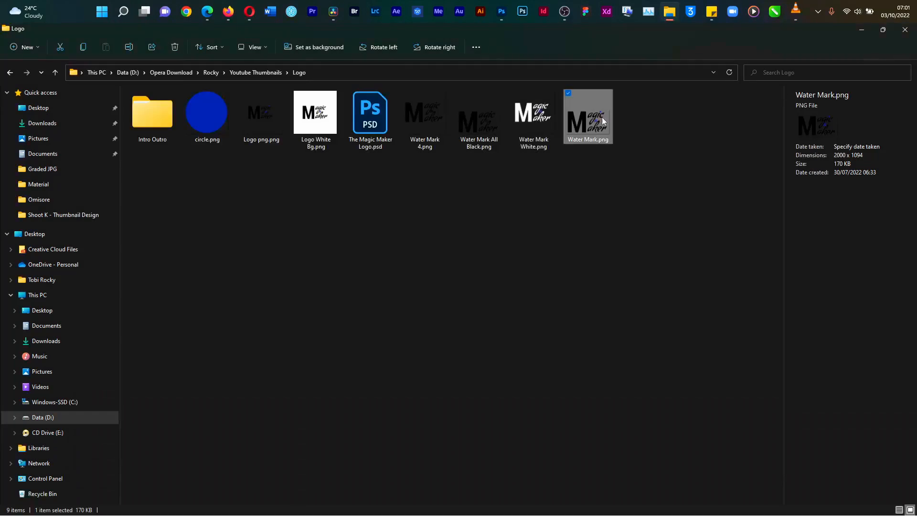
double_click(566, 123)
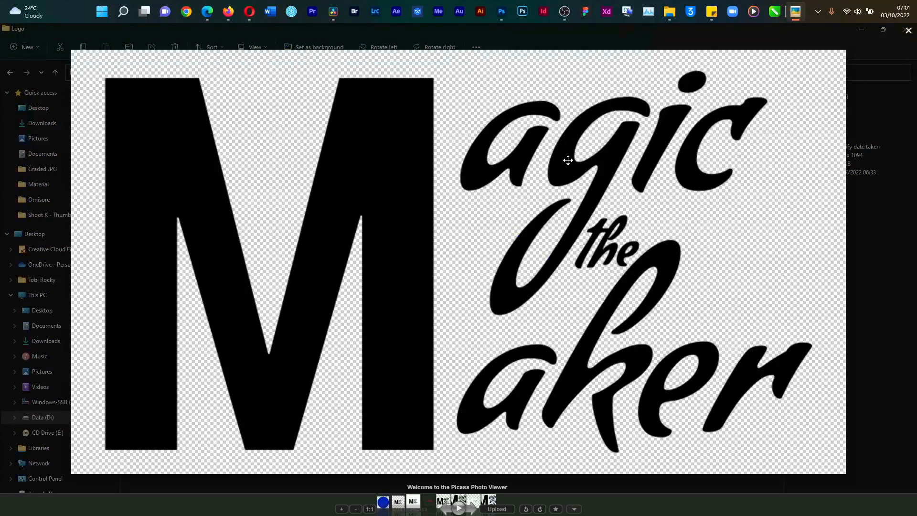
key("Left")
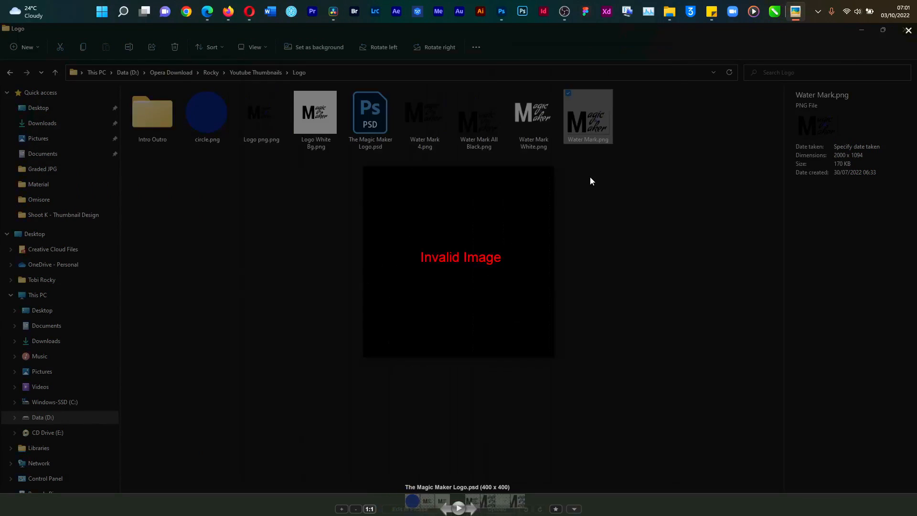
key("Right")
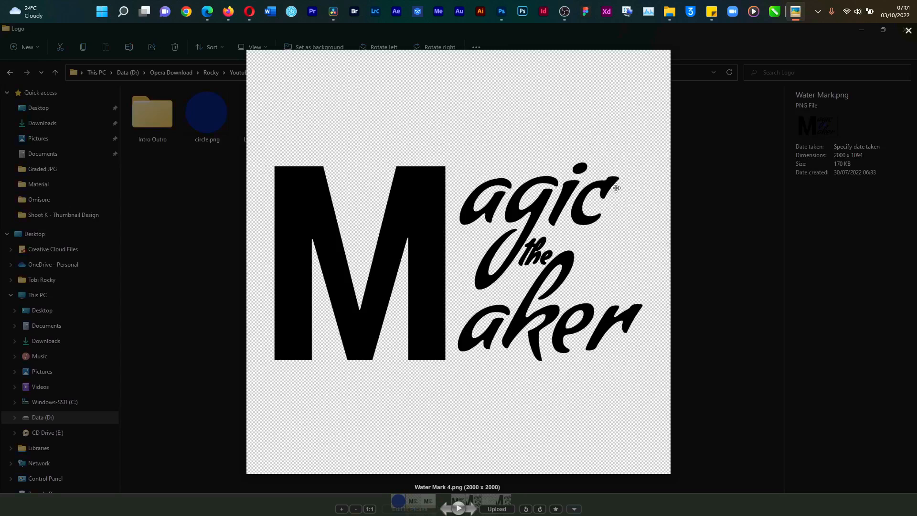
key("Left")
key("Right")
left_click(908, 30)
Step: Place Water Mark.png from the Logo folder into the YouTube Thumbnail document in Photoshop
left_click_drag(592, 127, 534, 266)
key("alt+Tab")
key("alt+Tab")
key("alt+Tab")
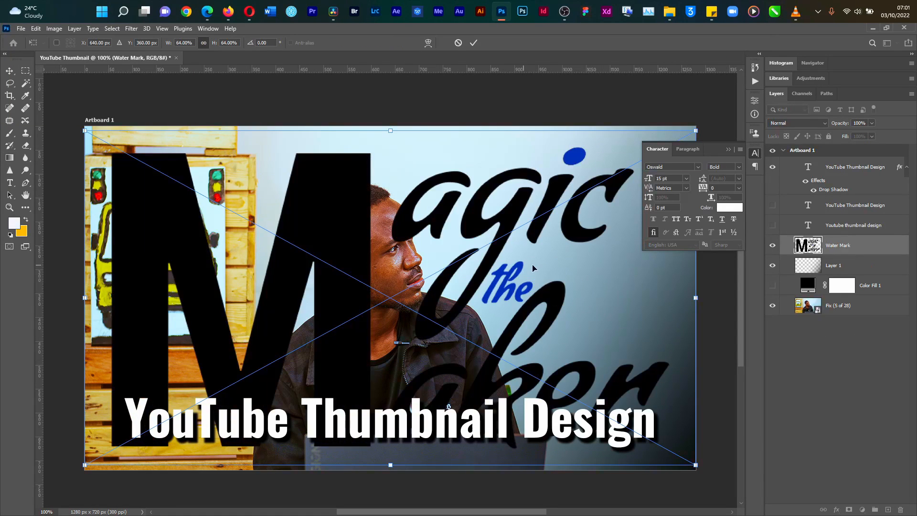
Step: Scale the placed Water Mark logo to about 21.75% and position it on the blank wall to the right of the man's head
left_click_drag(88, 134, 443, 327)
left_click_drag(580, 367, 578, 226)
left_click_drag(696, 325, 650, 298)
left_click_drag(600, 258, 623, 266)
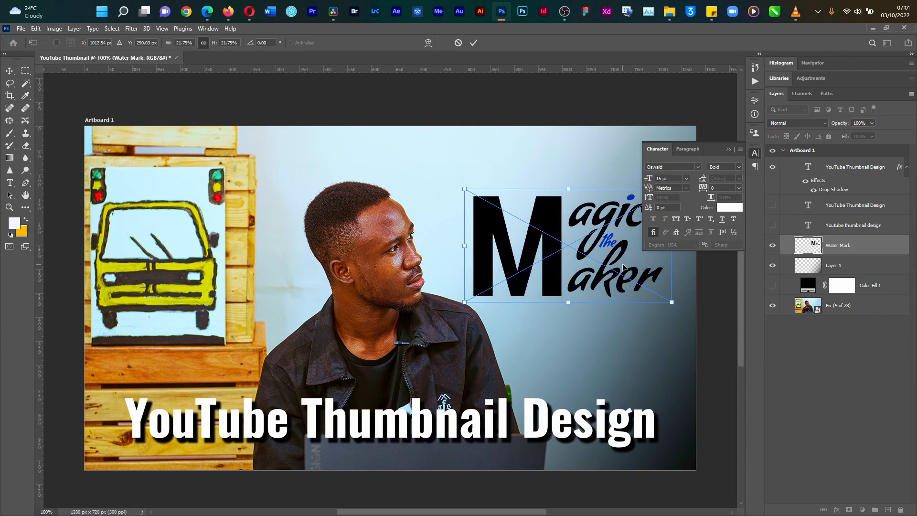
key("Return")
Step: Apply a white Color Overlay at 100% opacity to the Water Mark layer
key("g")
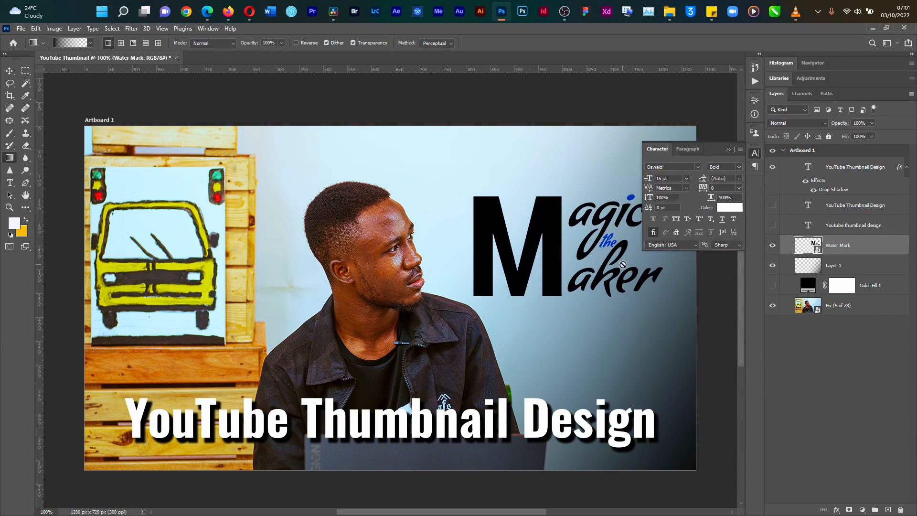
left_click(729, 150)
left_click(860, 509)
left_click(836, 510)
left_click(836, 510)
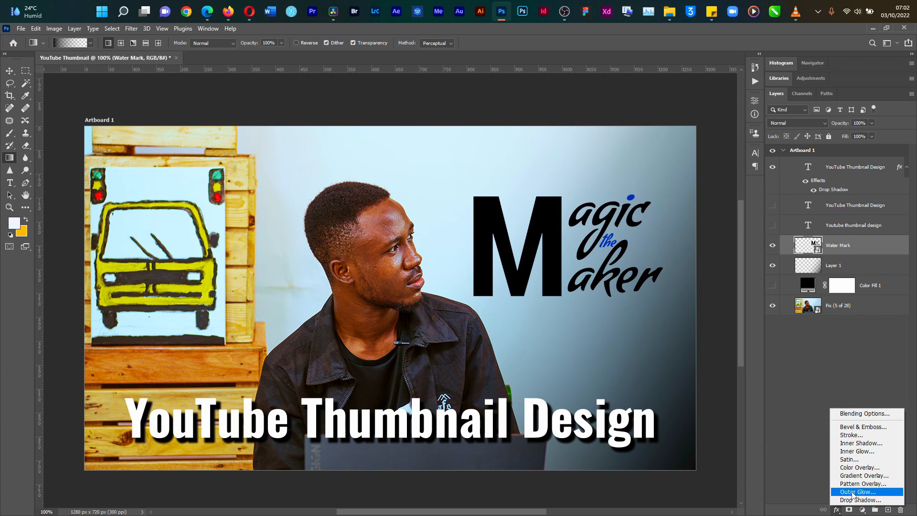
left_click(863, 468)
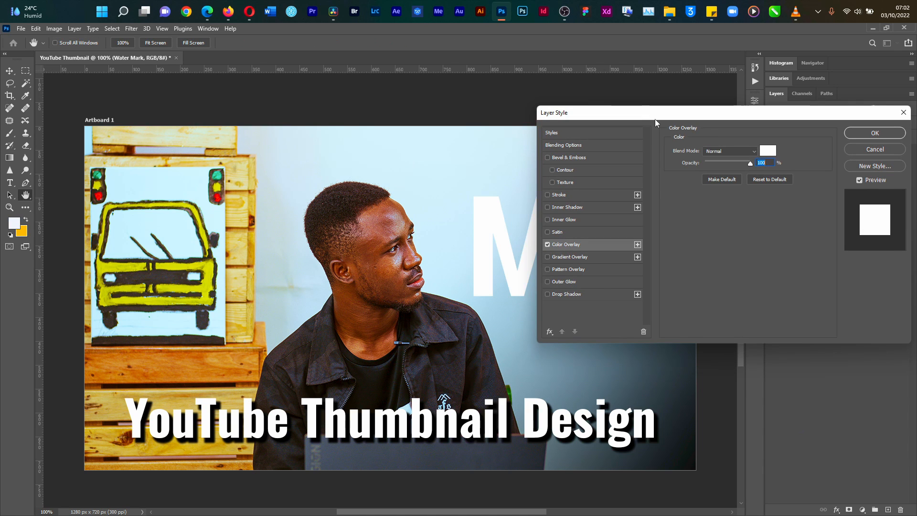
left_click(855, 133)
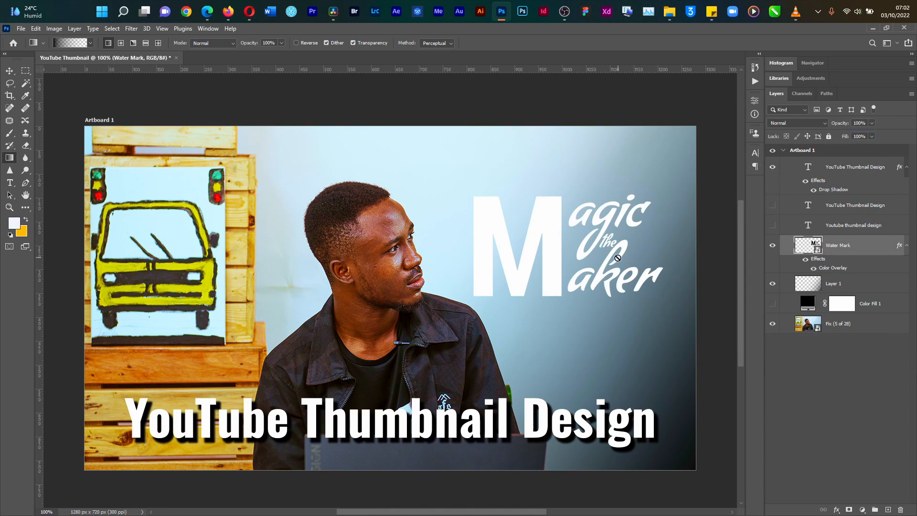
Step: Scale the Water Mark logo down slightly and shift it a little further right and up on the wall area
key("v")
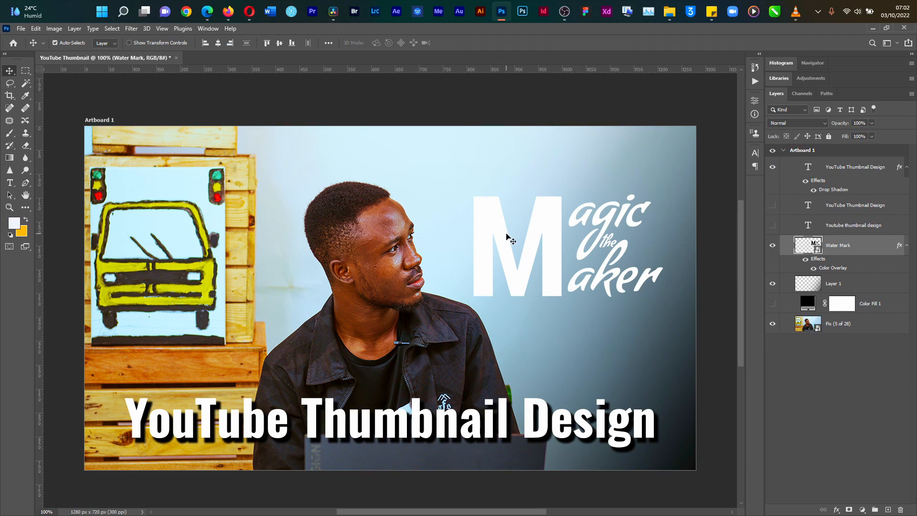
key("ctrl+t")
left_click_drag(670, 190, 643, 206)
key("Return")
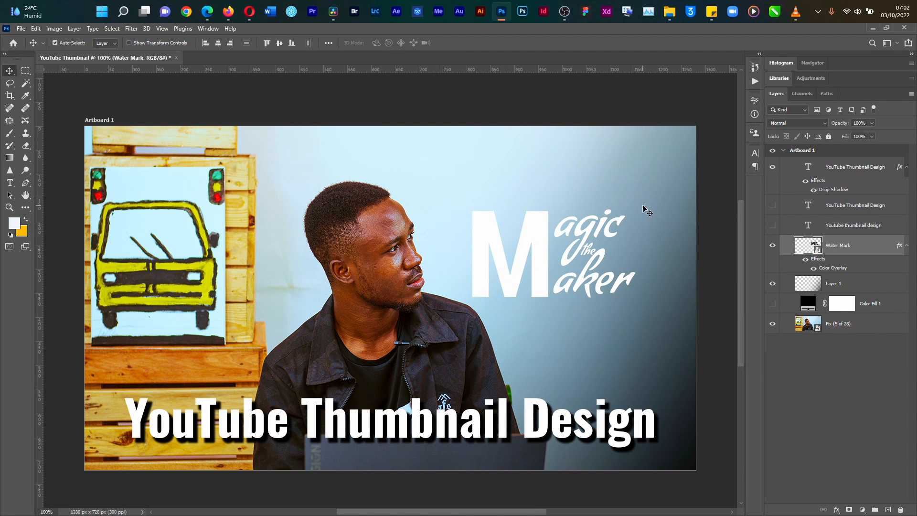
left_click_drag(538, 262, 555, 257)
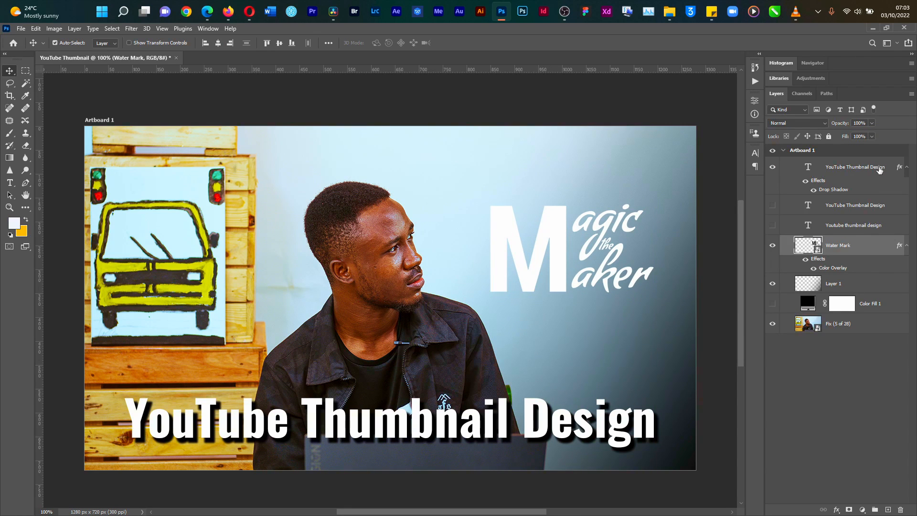
Step: Copy the layer style with the drop shadow from the visible YouTube Thumbnail Design title layer
left_click(897, 169)
right_click(898, 170)
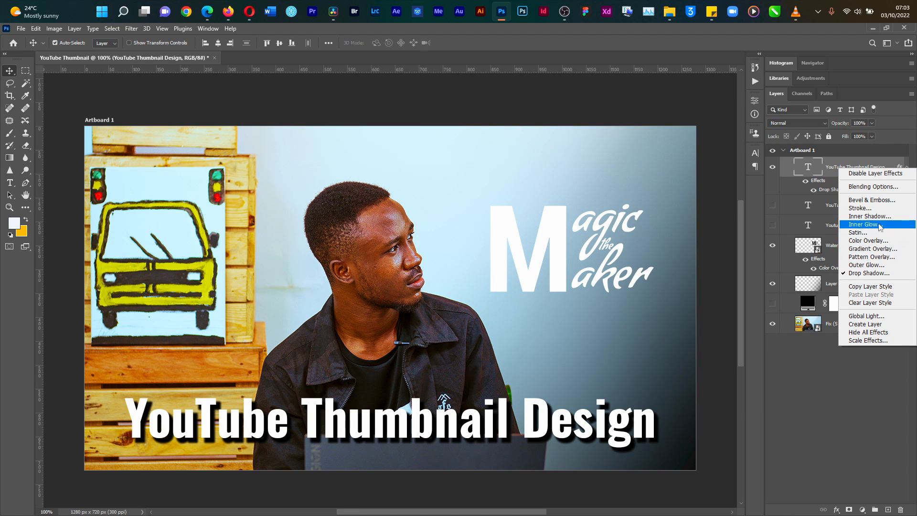
left_click(868, 168)
right_click(868, 168)
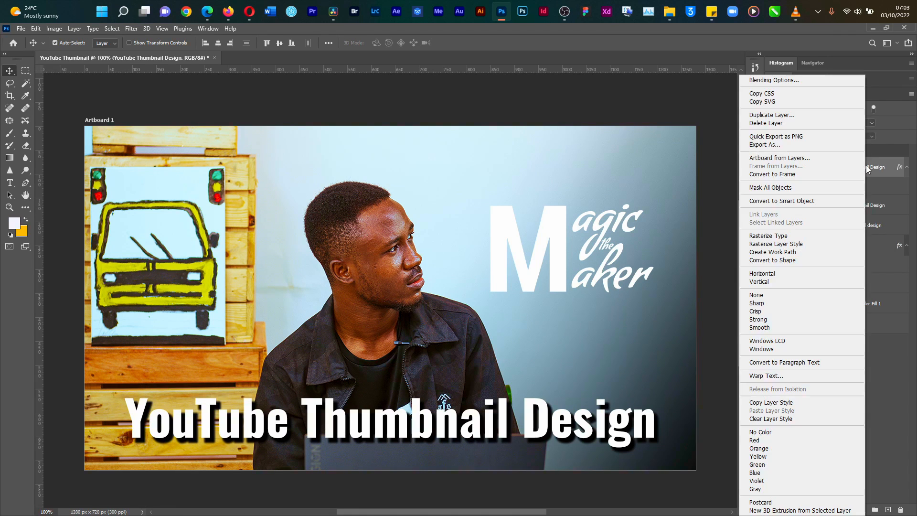
left_click(802, 402)
Step: Paste the copied layer style onto the Water Mark layer and add a white Color Overlay at 100% opacity
left_click(883, 251)
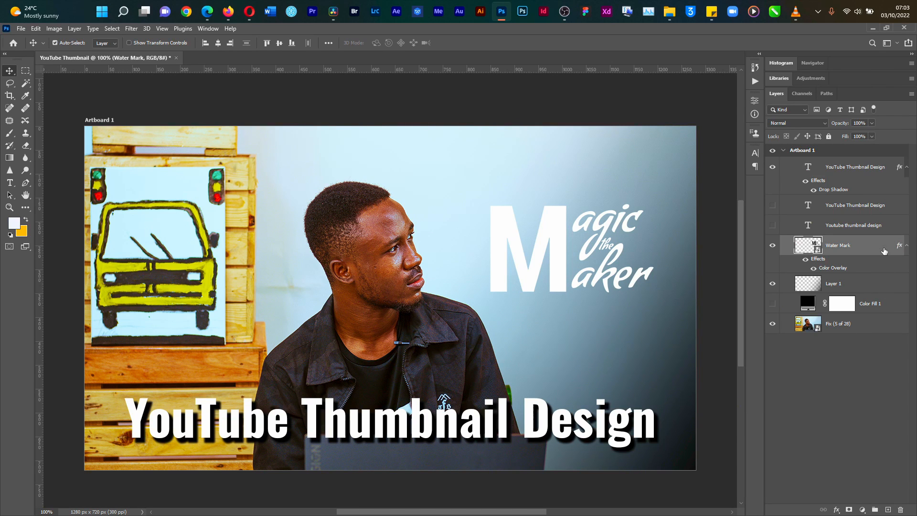
right_click(883, 248)
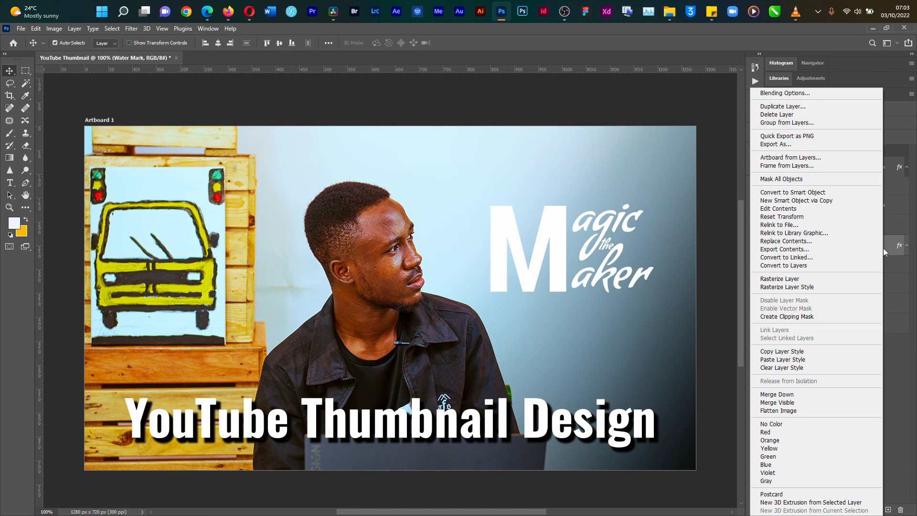
left_click(828, 359)
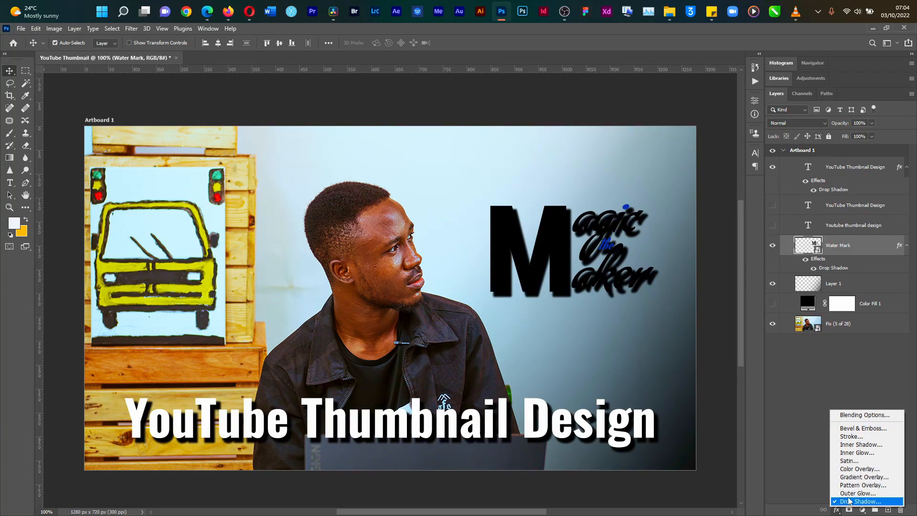
left_click(853, 469)
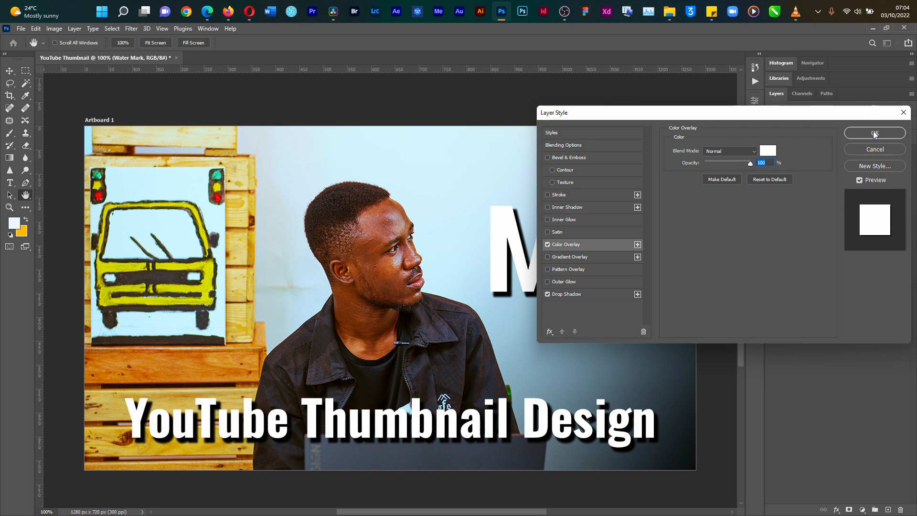
left_click(875, 134)
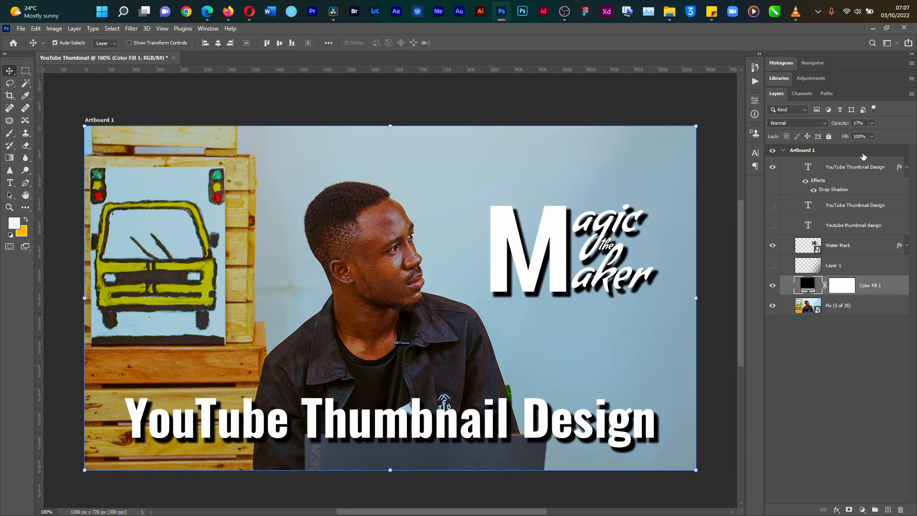
Step: Export Artboard 1 as a PNG to the Material folder, replacing the existing Thumbnail design 2.png
right_click(863, 152)
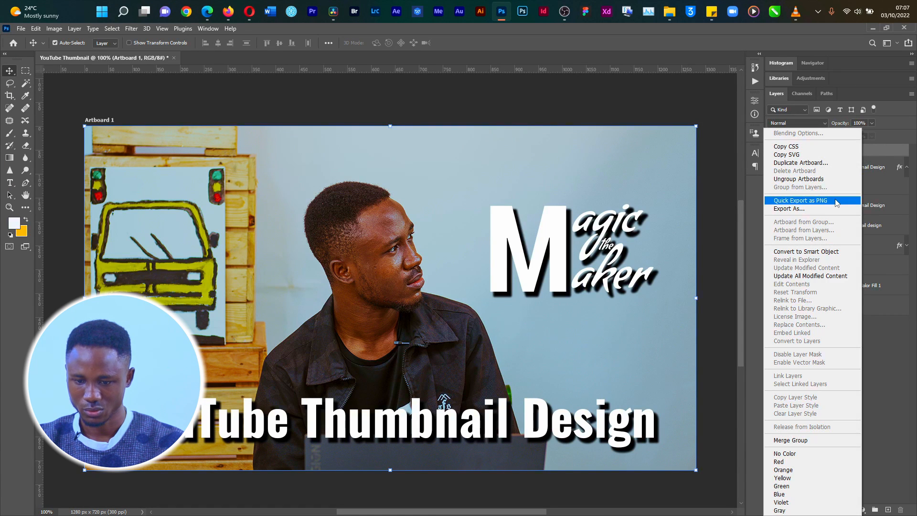
left_click(806, 200)
left_click(178, 189)
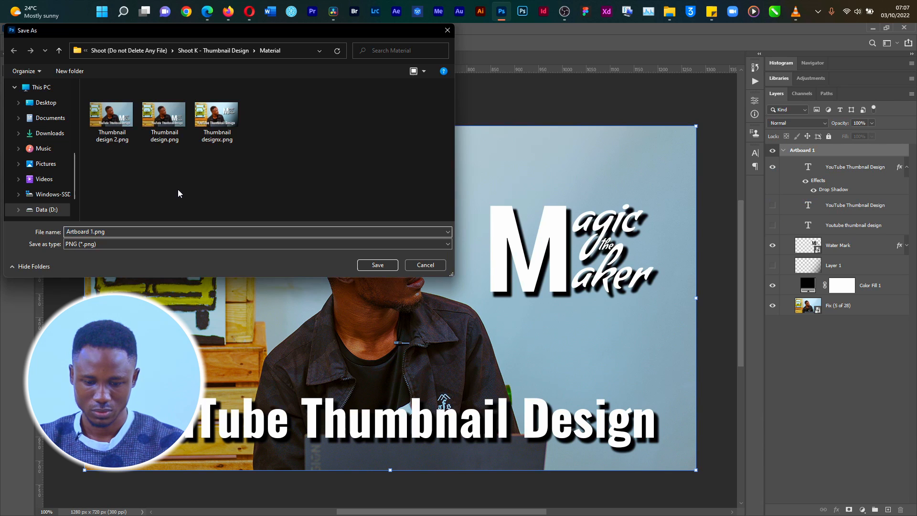
left_click(116, 114)
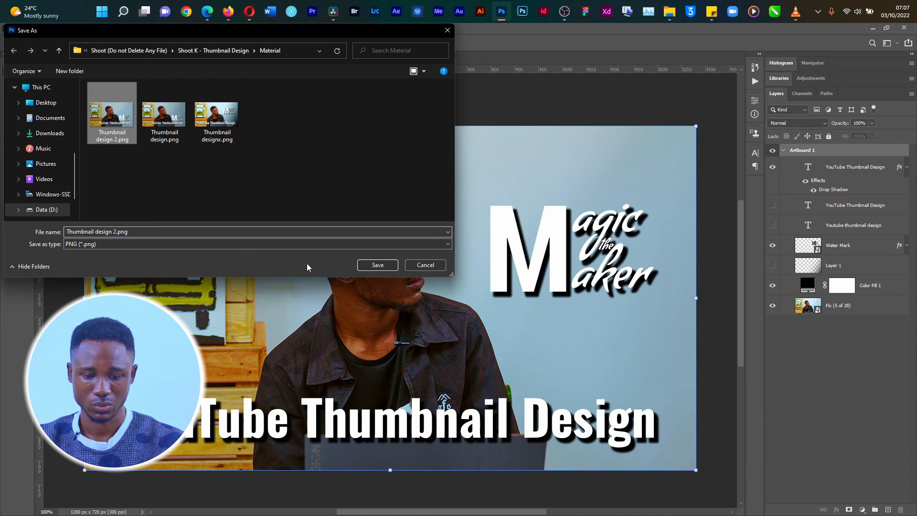
left_click(377, 265)
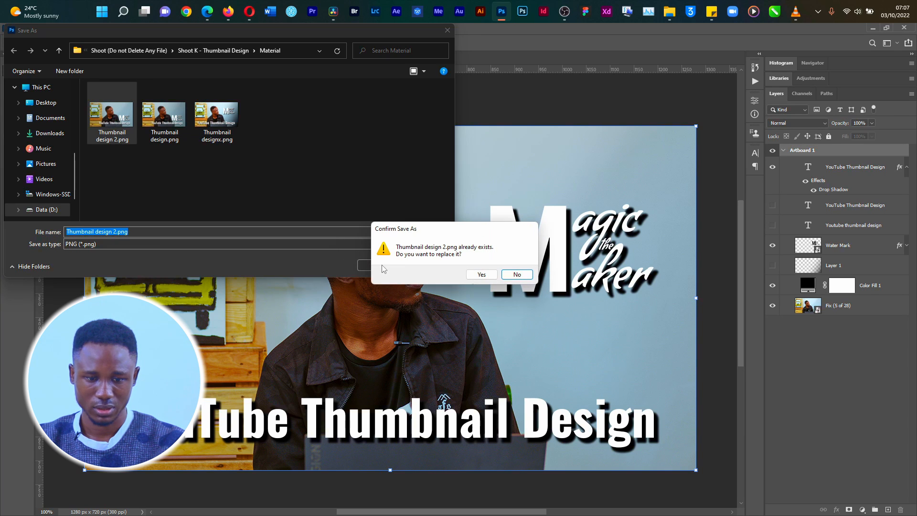
left_click(478, 274)
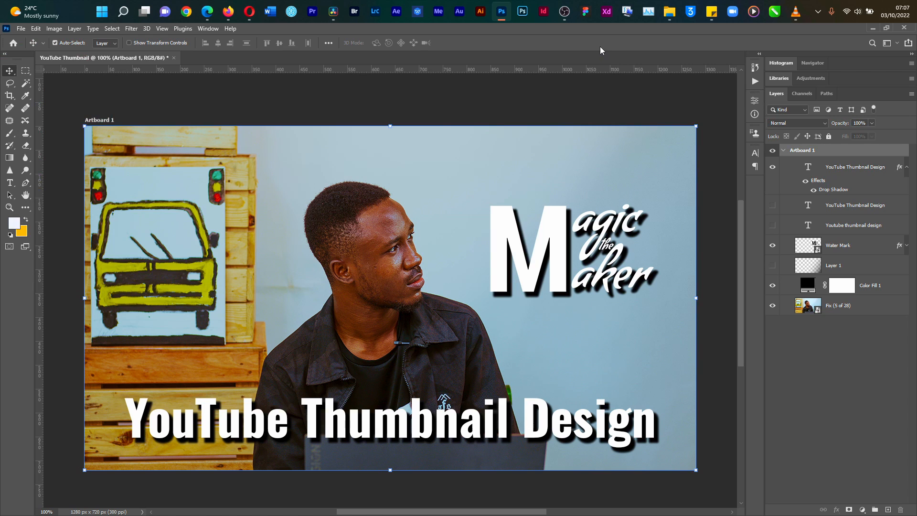
Step: In File Explorer, open the Material folder and compare Thumbnail design 2.png with the other exported thumbnails up to Thumbnail designx.png
left_click(669, 11)
double_click(688, 125)
double_click(276, 110)
double_click(138, 123)
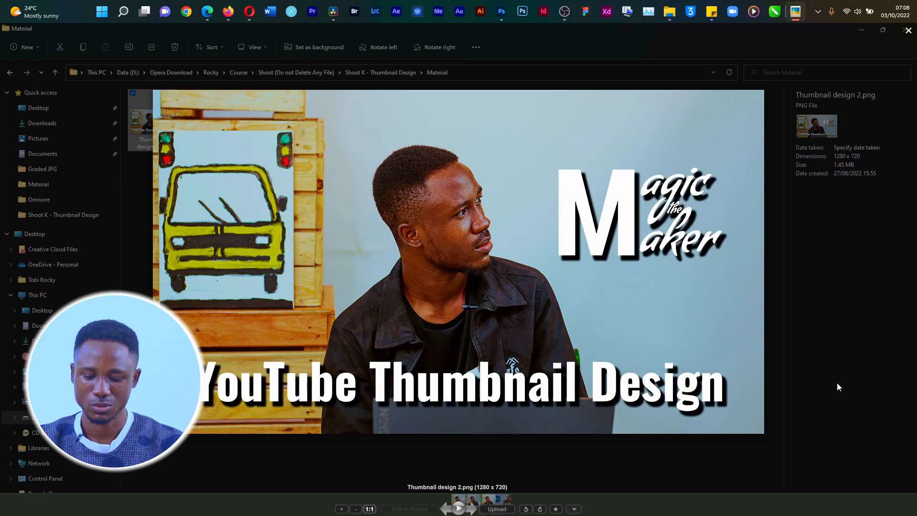
key("Right")
key("Right")
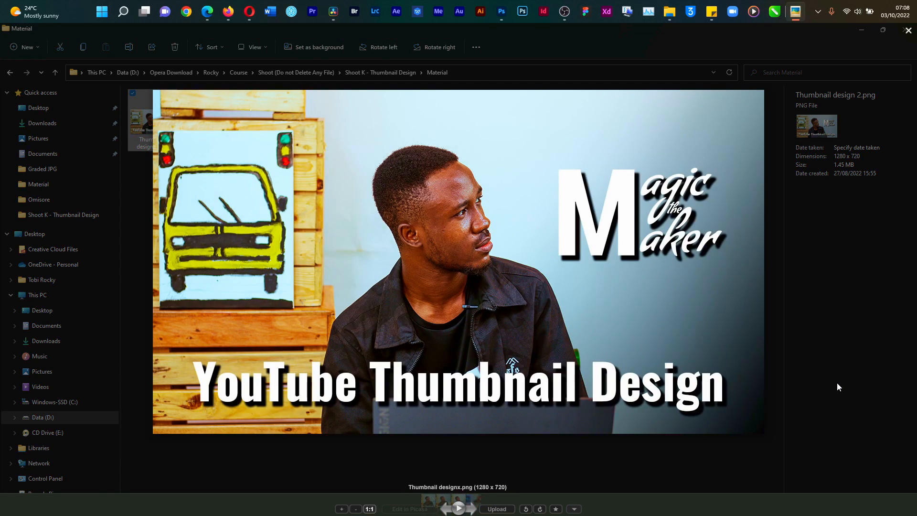